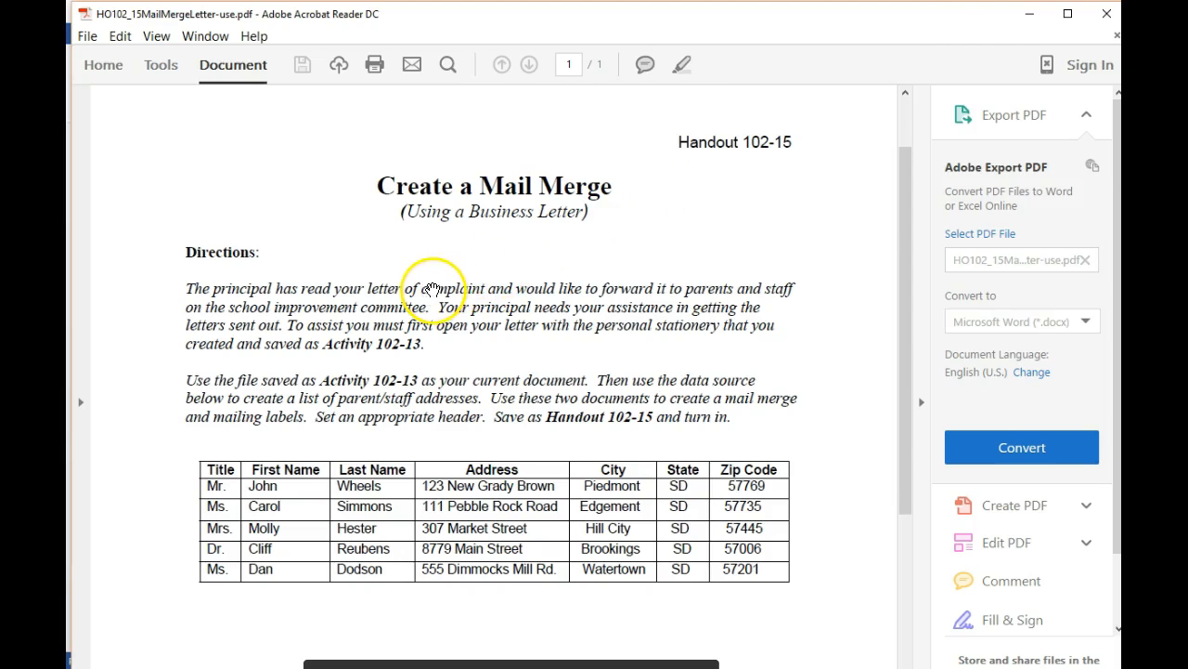
Switch to Word and review the 102_13exampleStudent letter from its address block to the closing
{"action": "left_click", "coordinate": [1033, 17]}
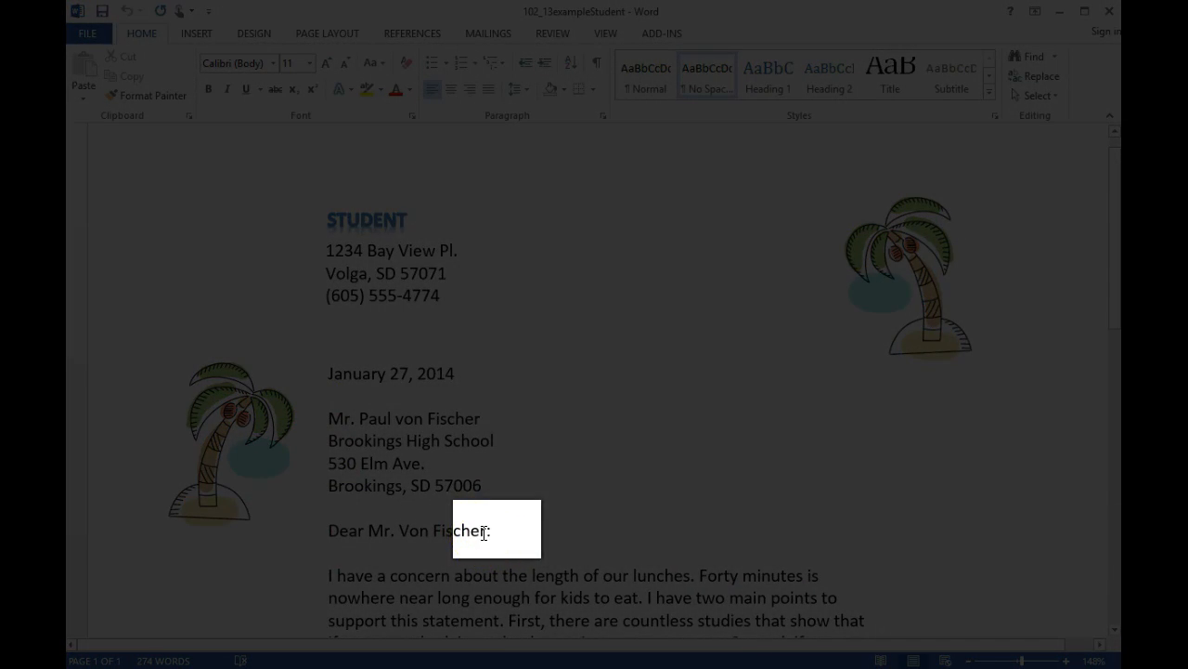
{"action": "scroll", "coordinate": [484, 532], "scroll_direction": "down", "scroll_amount": 10}
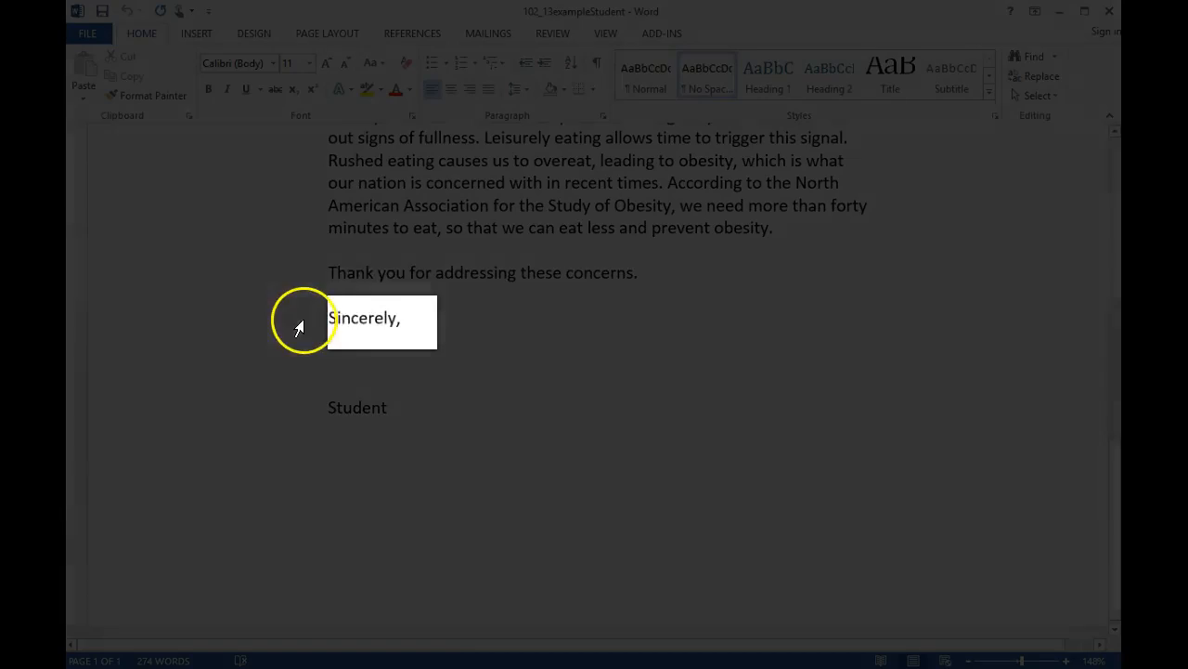
{"action": "scroll", "coordinate": [390, 400], "scroll_direction": "up", "scroll_amount": 7}
{"action": "scroll", "coordinate": [390, 401], "scroll_direction": "up", "scroll_amount": 5}
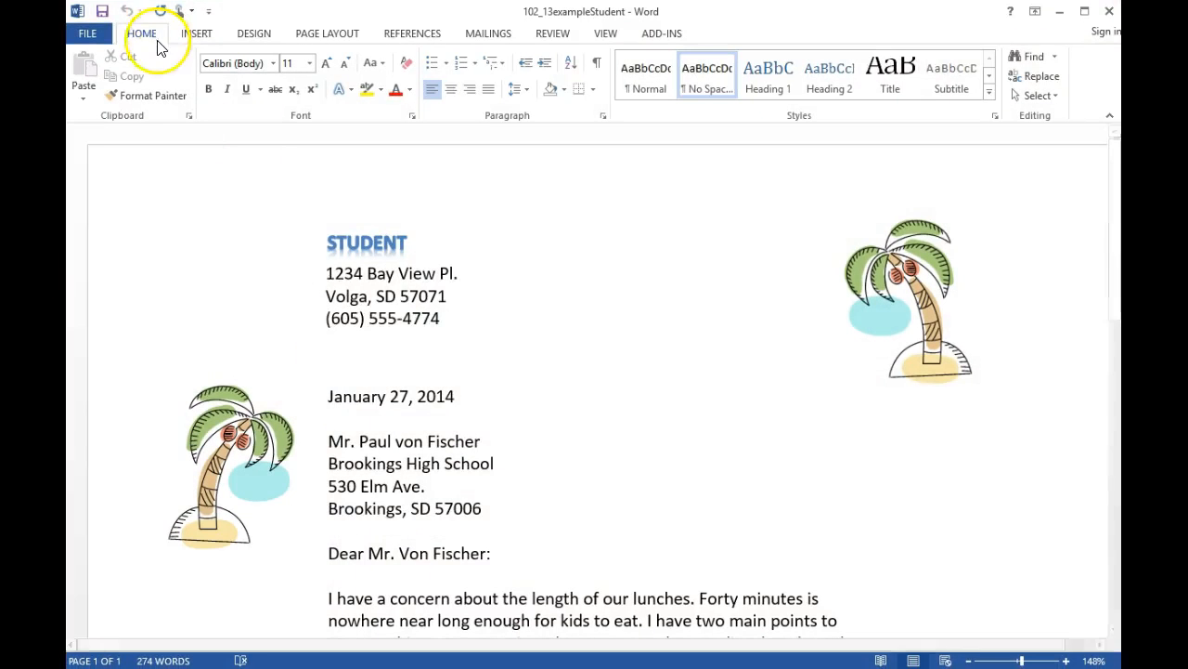
Search the online templates for "business letter" and create a document from the "Letter confirming candidate's job interview" template
{"action": "left_click", "coordinate": [85, 35]}
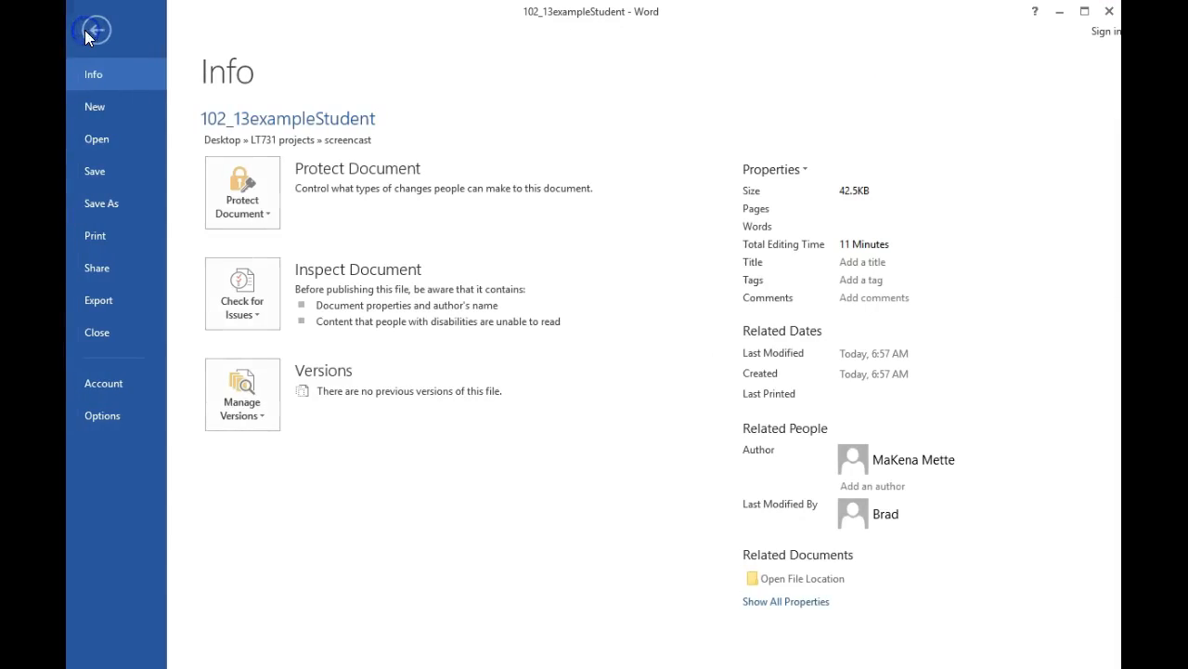
{"action": "left_click", "coordinate": [101, 111]}
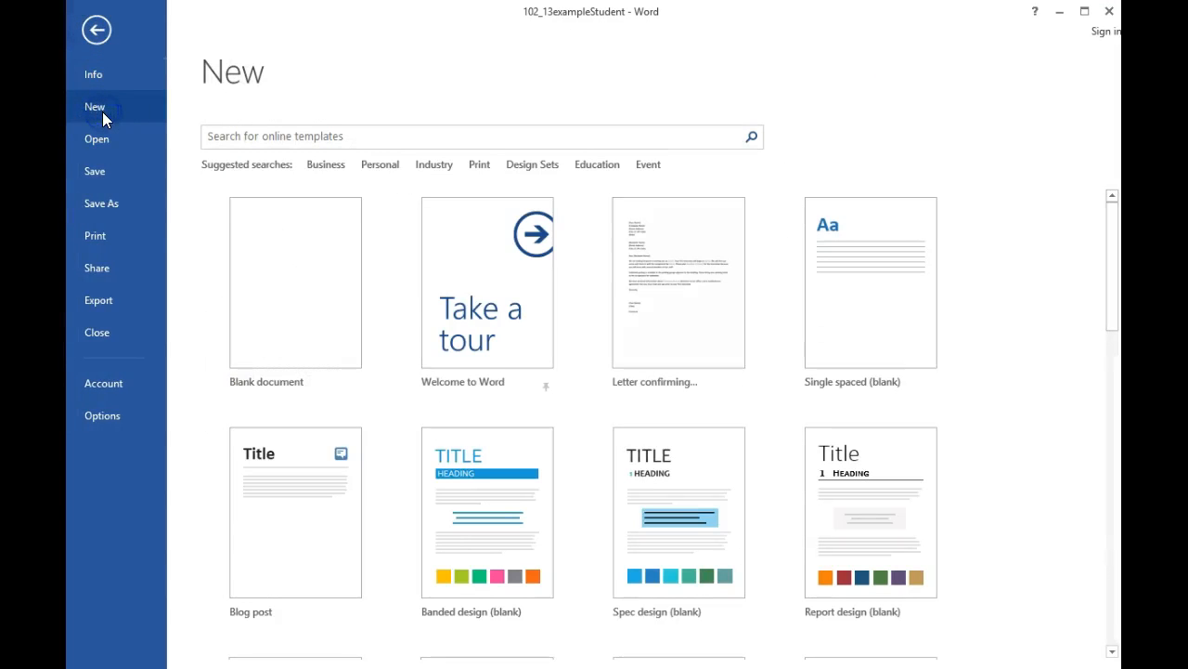
{"action": "left_click", "coordinate": [299, 142]}
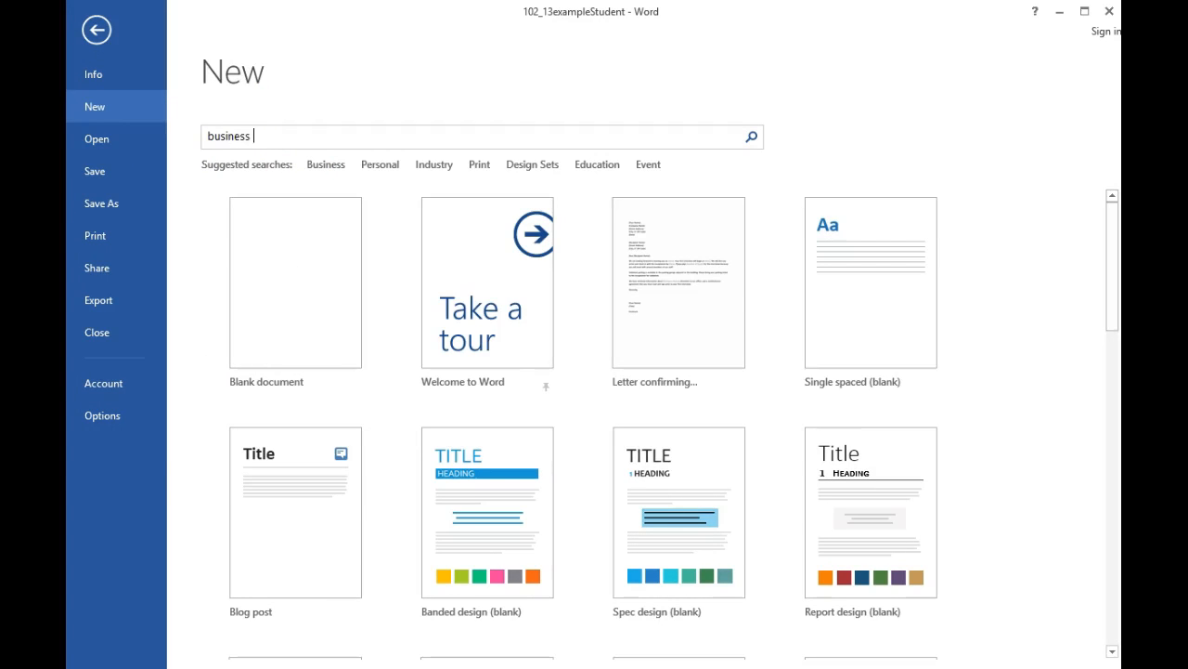
{"action": "key", "text": "Return"}
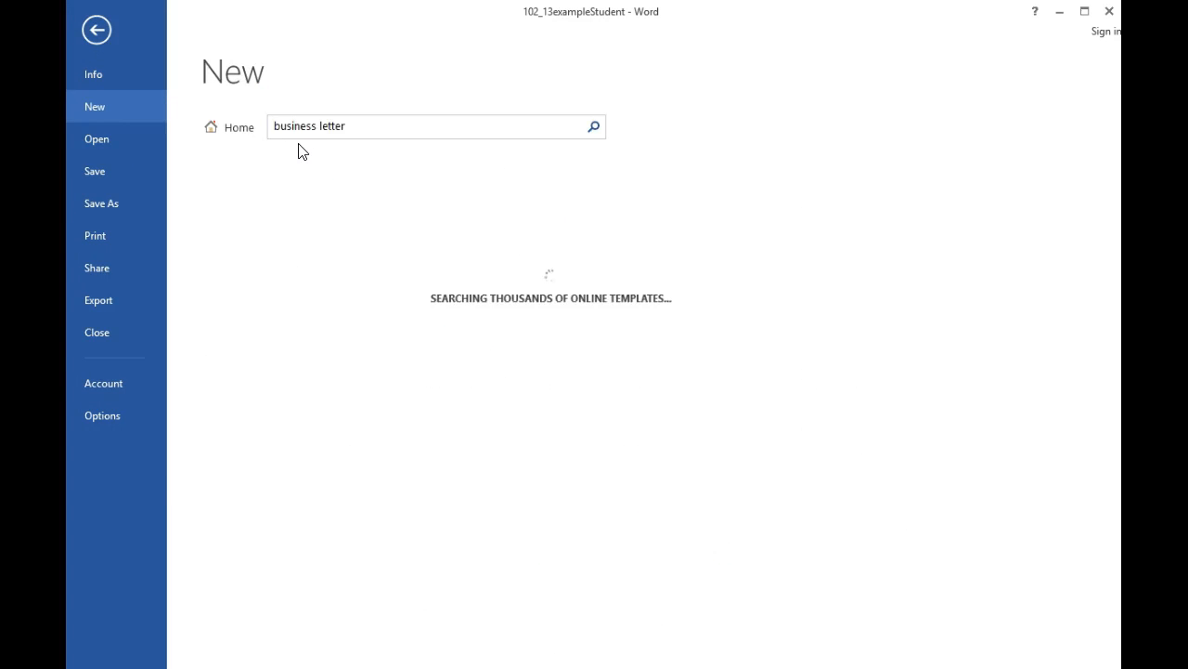
{"action": "left_click", "coordinate": [483, 261]}
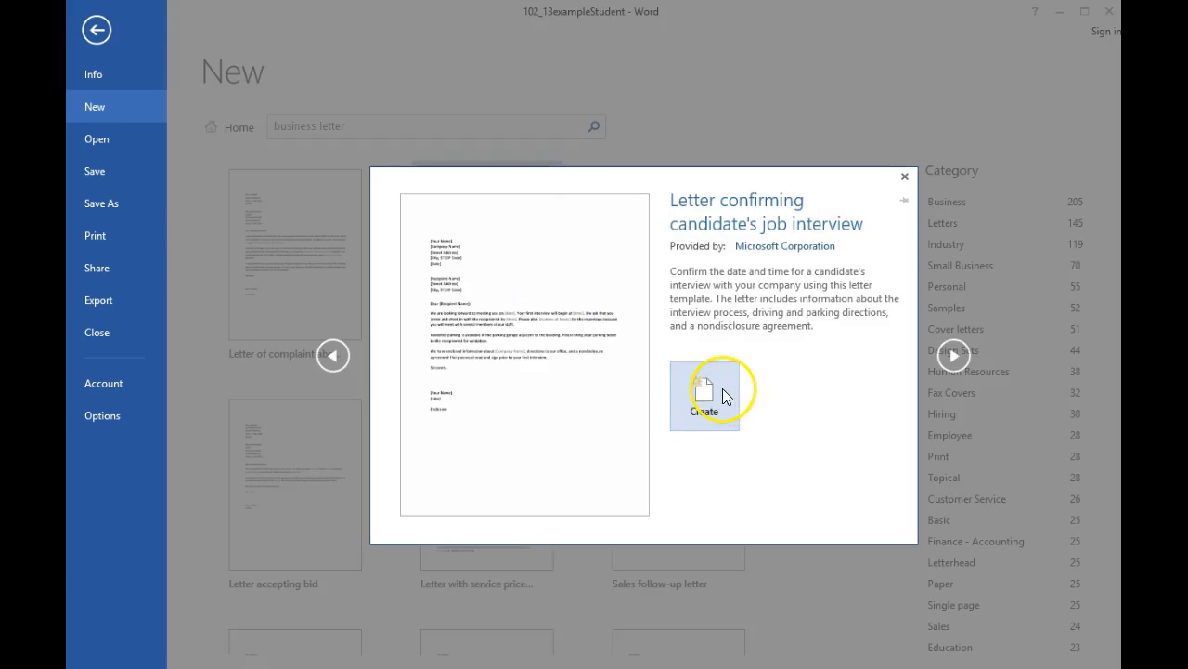
{"action": "left_click", "coordinate": [713, 382]}
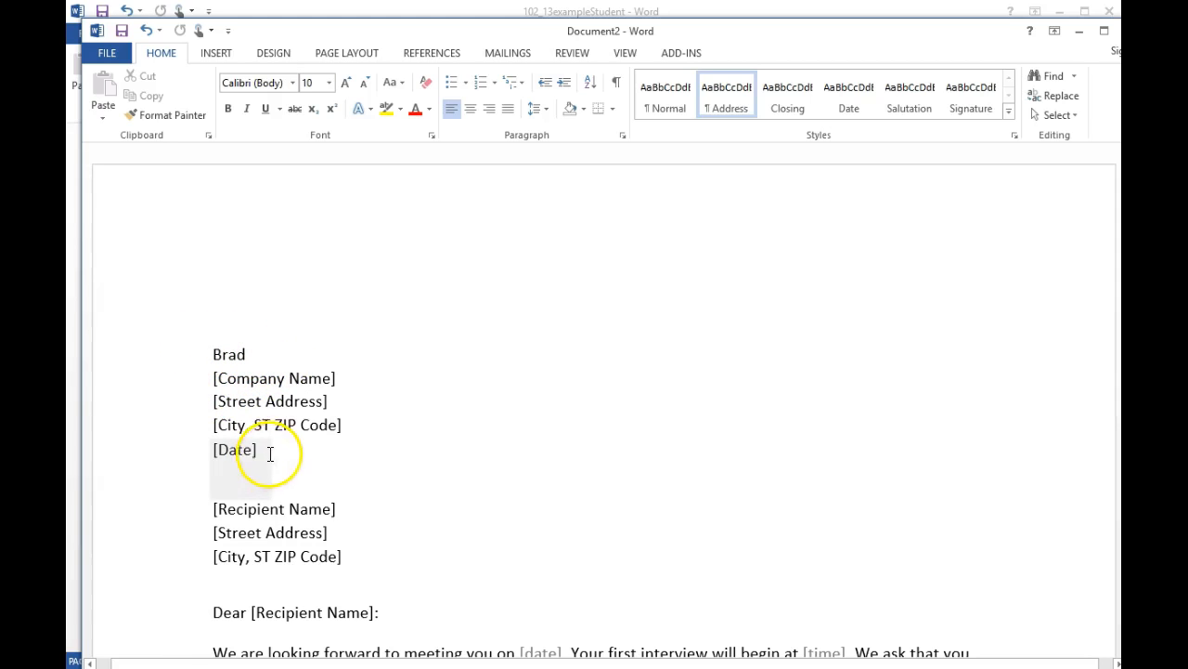
Delete the Recipient Name, Street Address and City, ST ZIP Code placeholders from the recipient block above the salutation
{"action": "scroll", "coordinate": [269, 511], "scroll_direction": "down", "scroll_amount": 4}
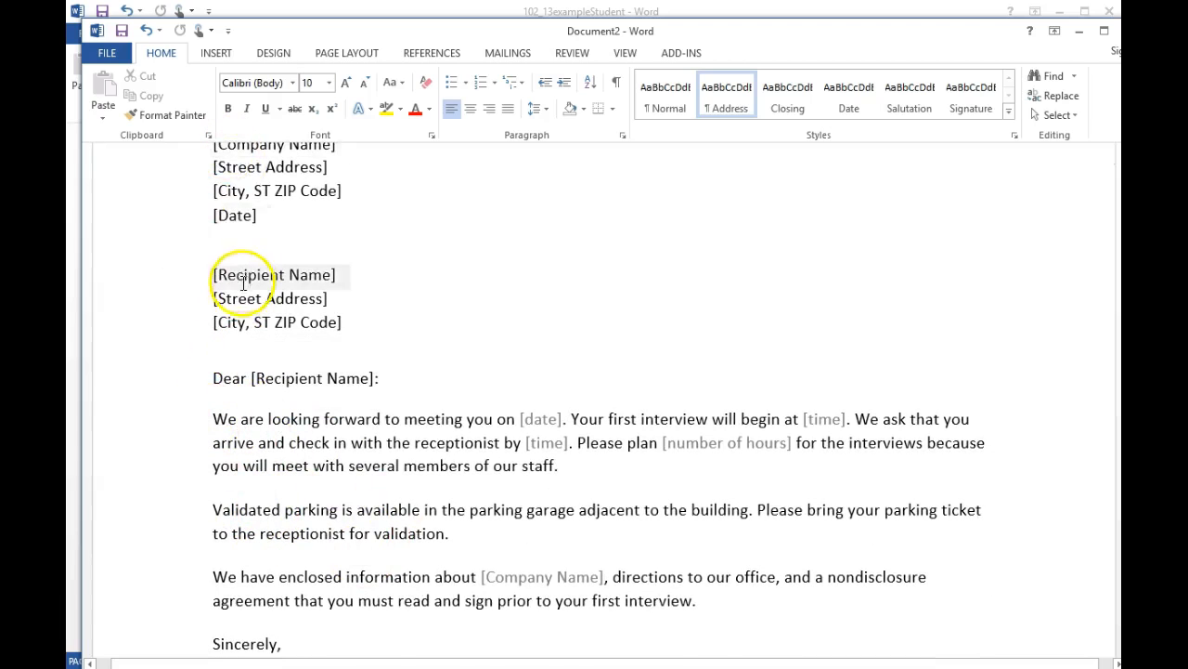
{"action": "scroll", "coordinate": [244, 283], "scroll_direction": "up", "scroll_amount": 4}
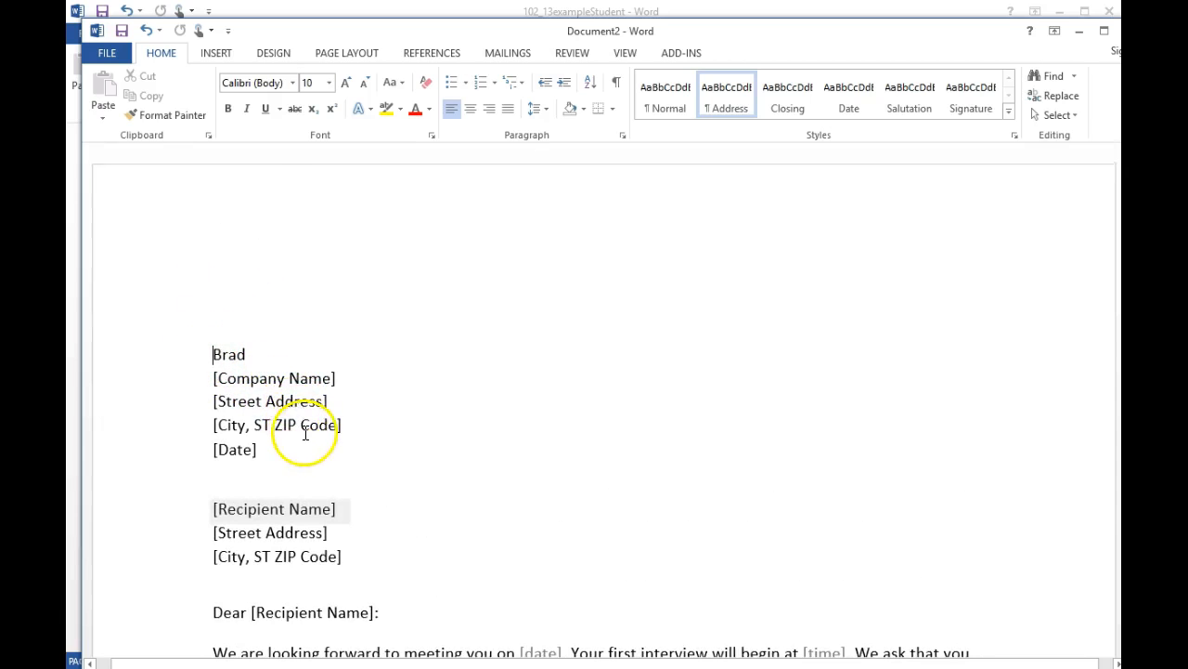
{"action": "scroll", "coordinate": [305, 445], "scroll_direction": "down", "scroll_amount": 2}
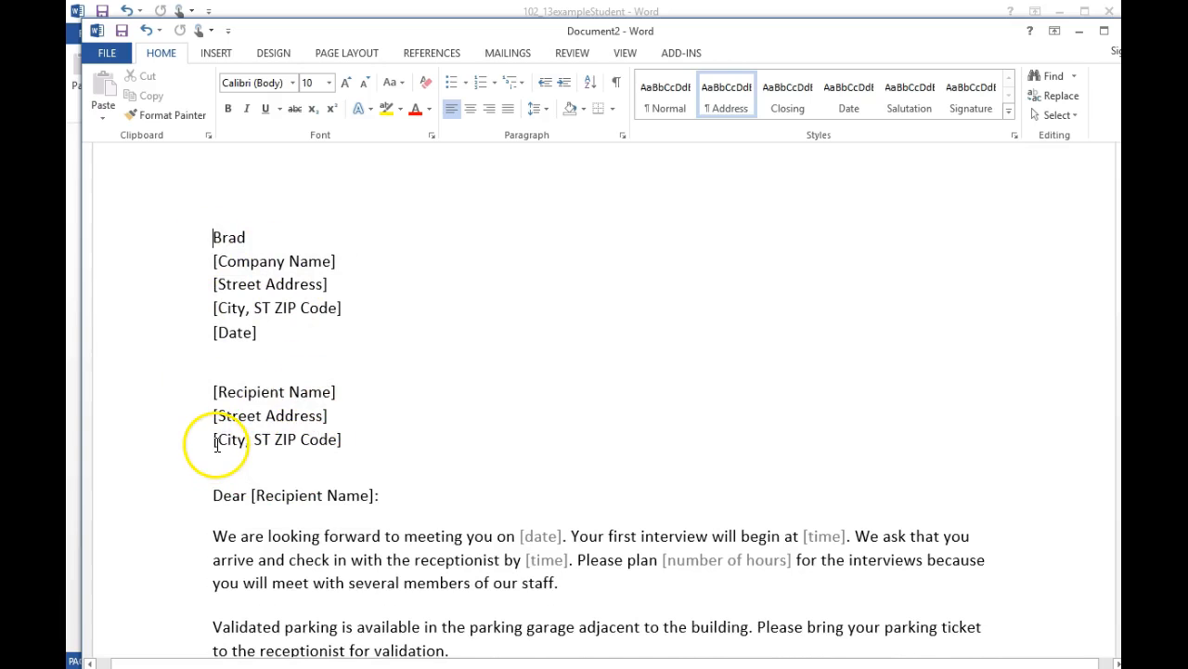
{"action": "left_click", "coordinate": [224, 395]}
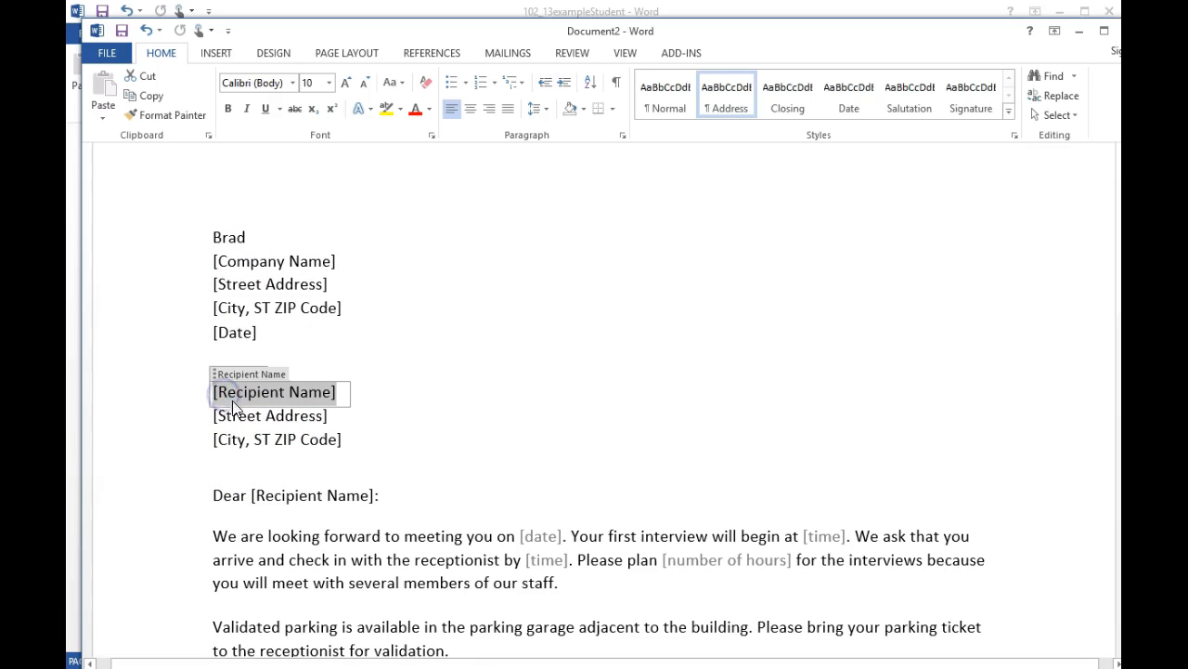
{"action": "left_click_drag", "start_coordinate": [336, 417], "coordinate": [221, 394]}
{"action": "key", "text": "Delete"}
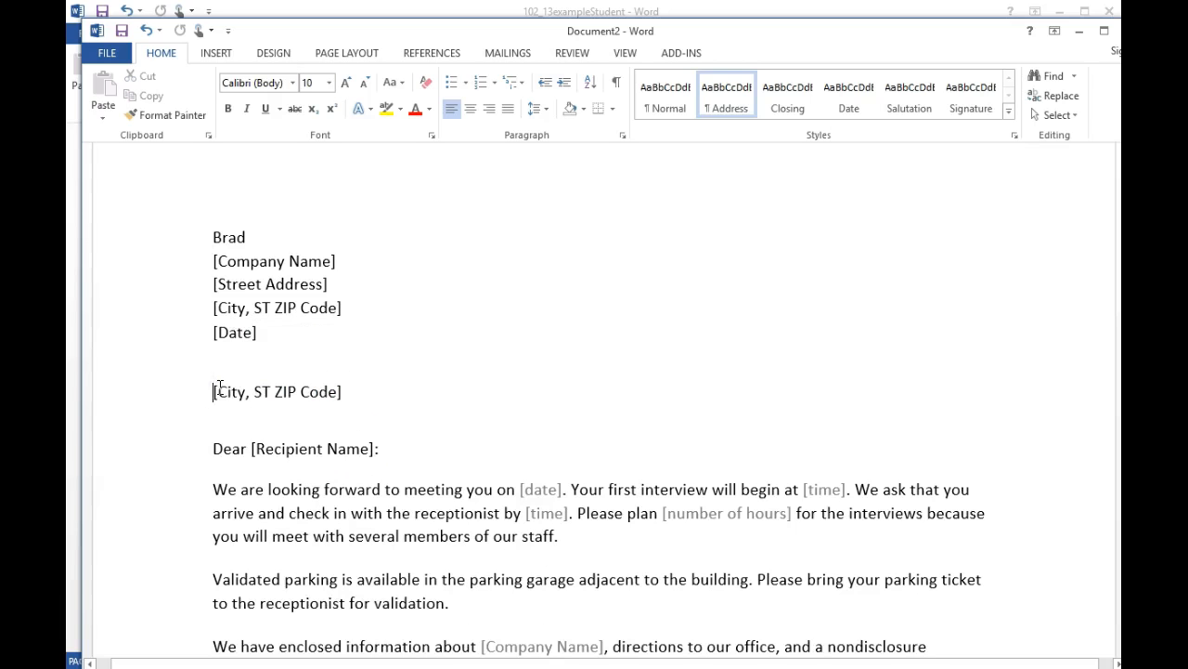
{"action": "left_click", "coordinate": [259, 392]}
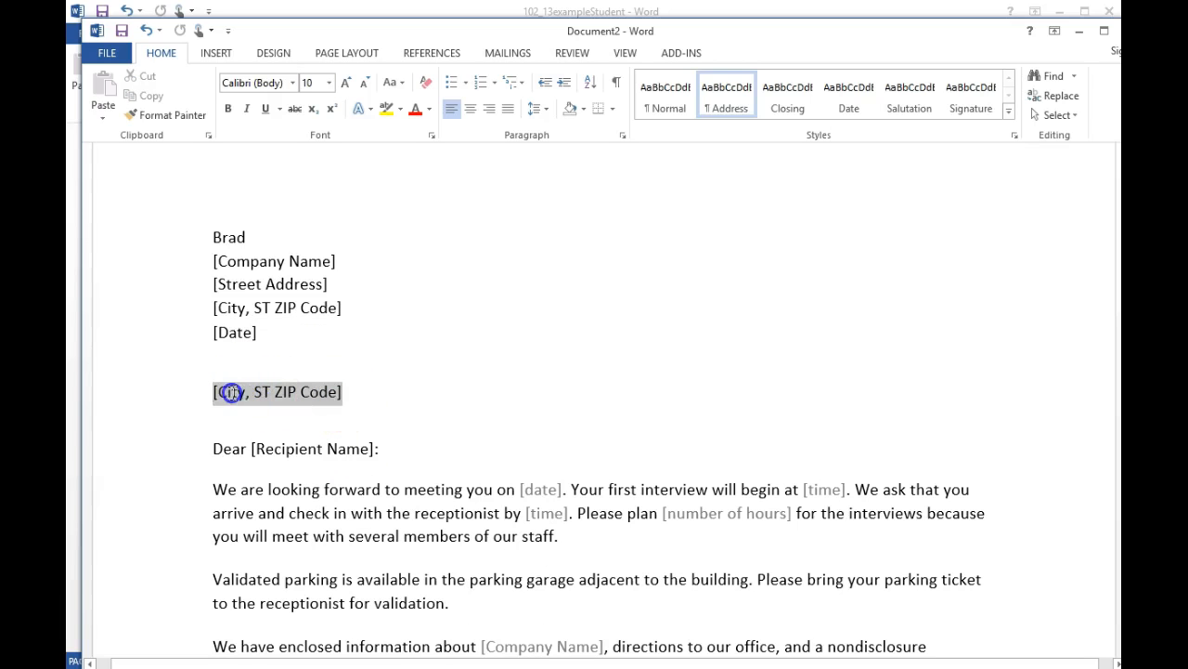
{"action": "key", "text": "Delete"}
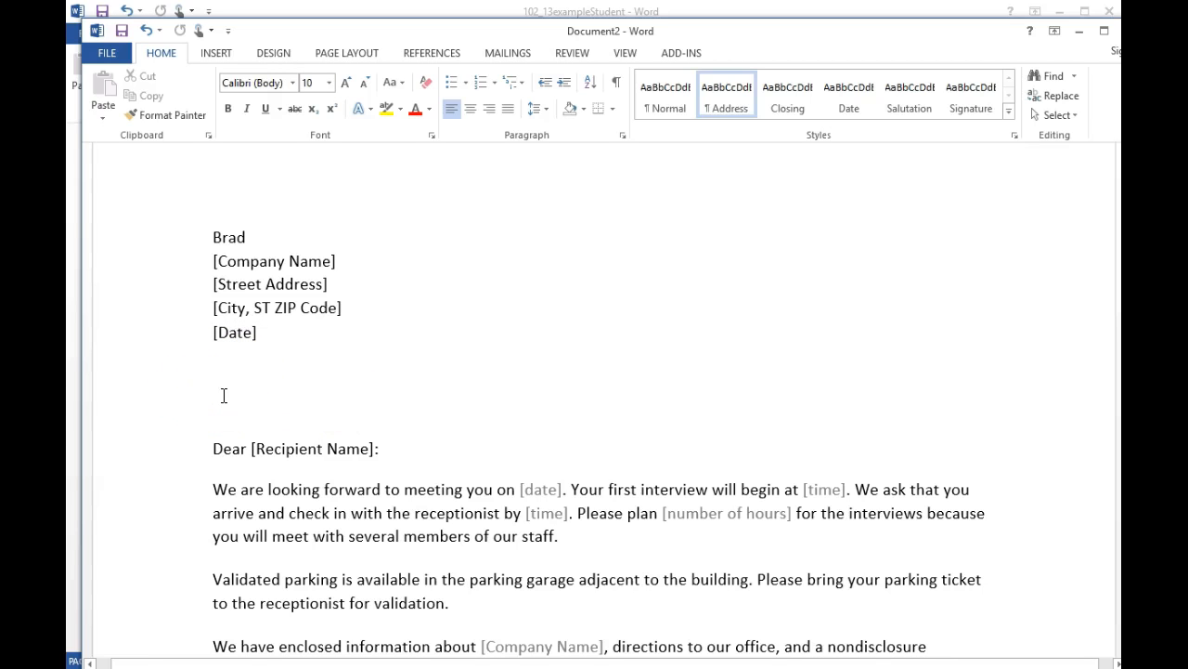
Close the letter made from the template without saving it
{"action": "left_click", "coordinate": [1104, 30]}
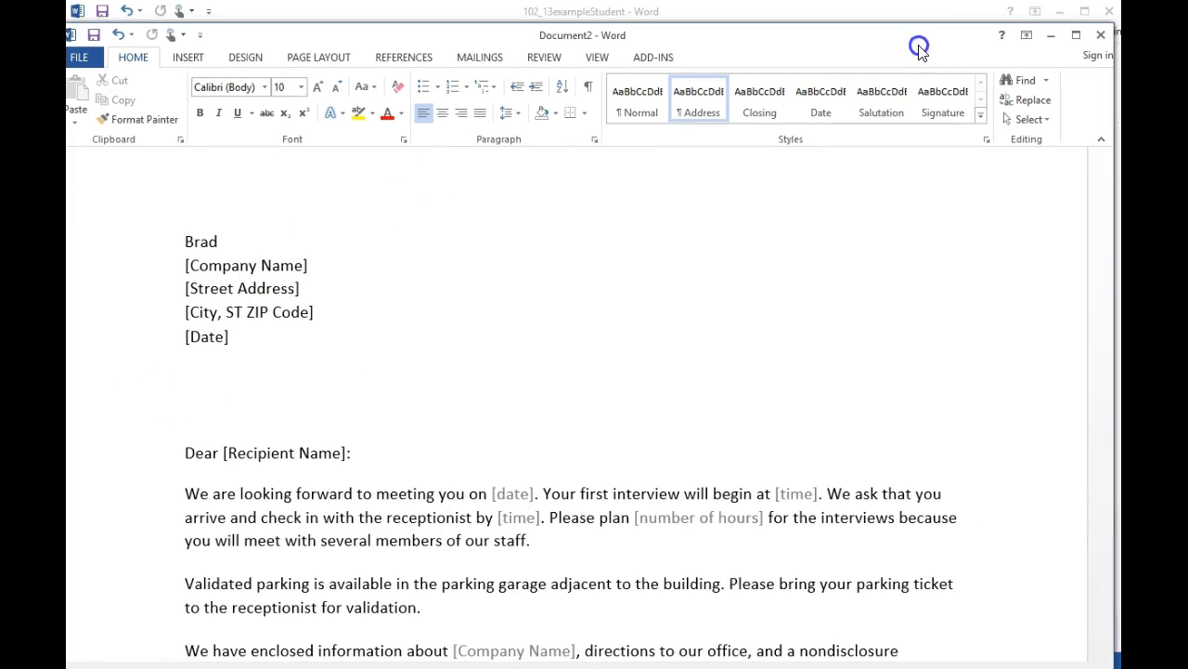
{"action": "left_click", "coordinate": [1101, 35]}
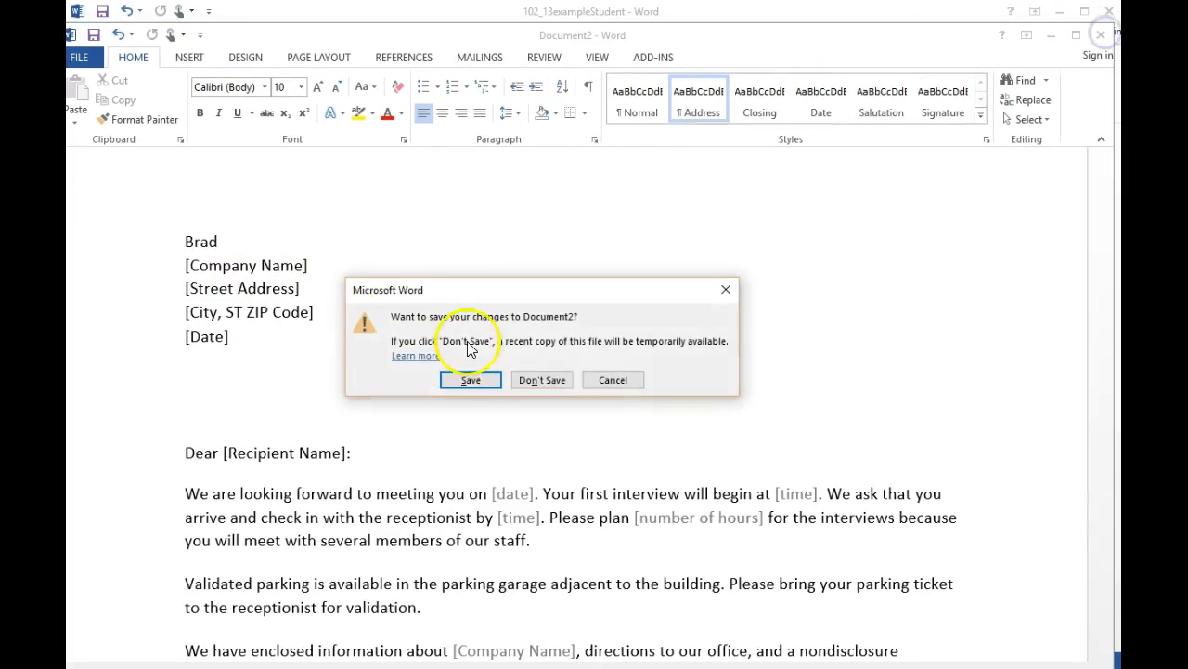
{"action": "left_click", "coordinate": [548, 382]}
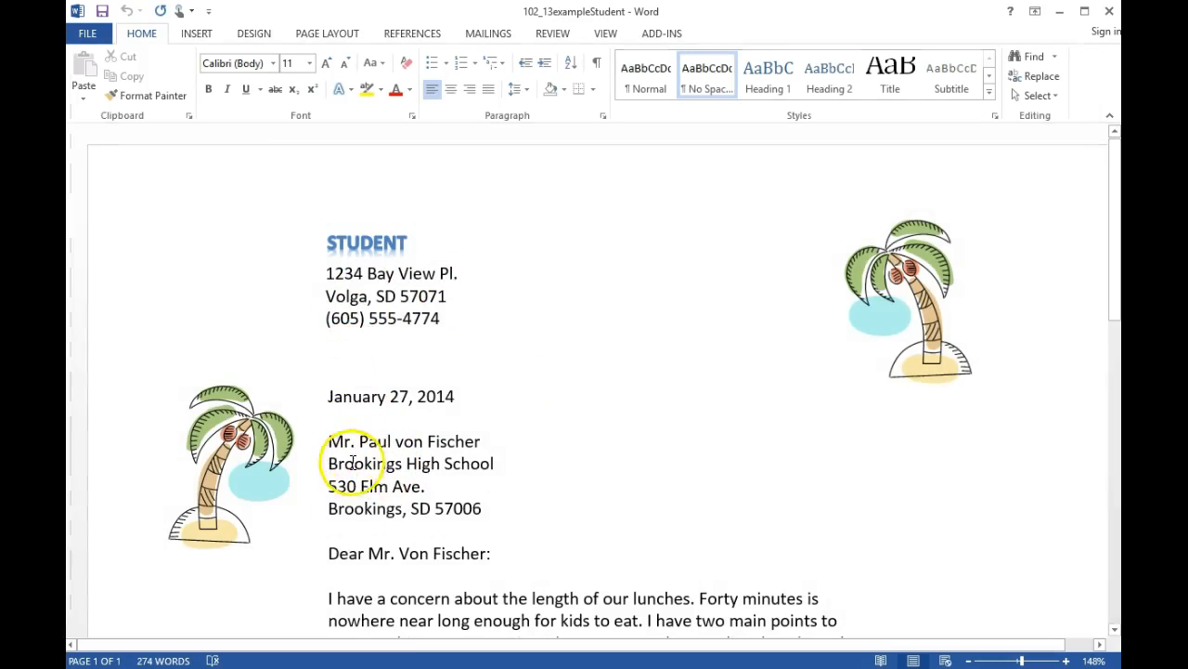
Review the directions and recipient table of the mail merge handout in Acrobat Reader, and return to the letter in Word
{"action": "left_click", "coordinate": [428, 667]}
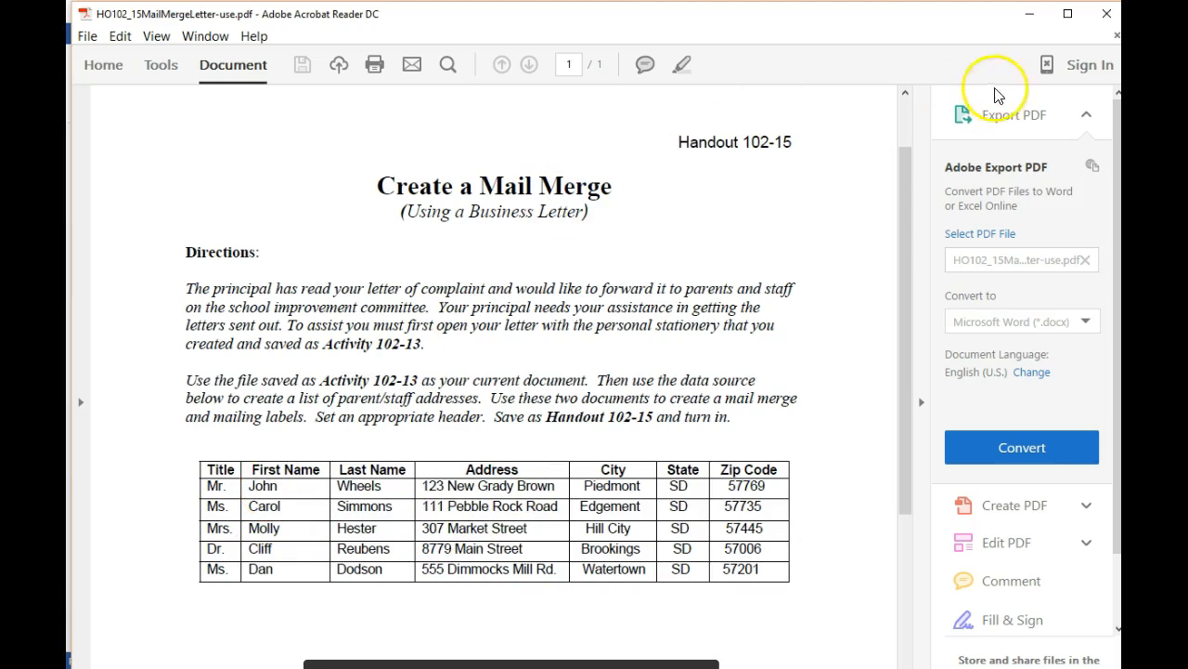
{"action": "scroll", "coordinate": [569, 306], "scroll_direction": "down", "scroll_amount": 2}
{"action": "scroll", "coordinate": [568, 306], "scroll_direction": "down", "scroll_amount": 6}
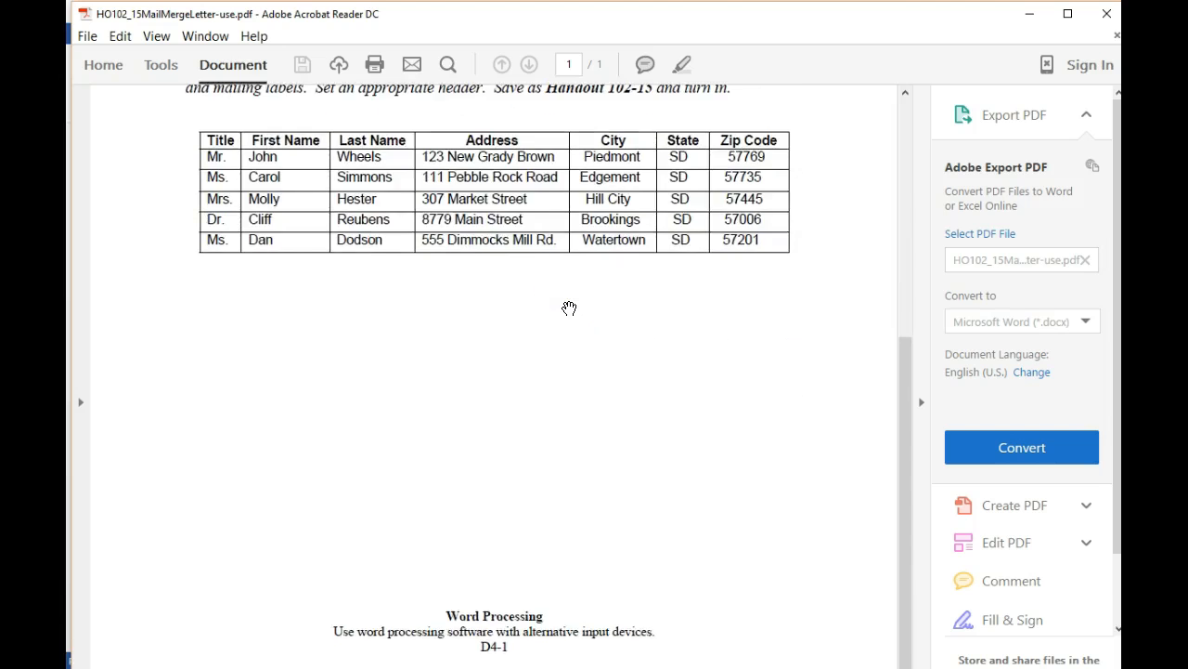
{"action": "scroll", "coordinate": [566, 307], "scroll_direction": "up", "scroll_amount": 6}
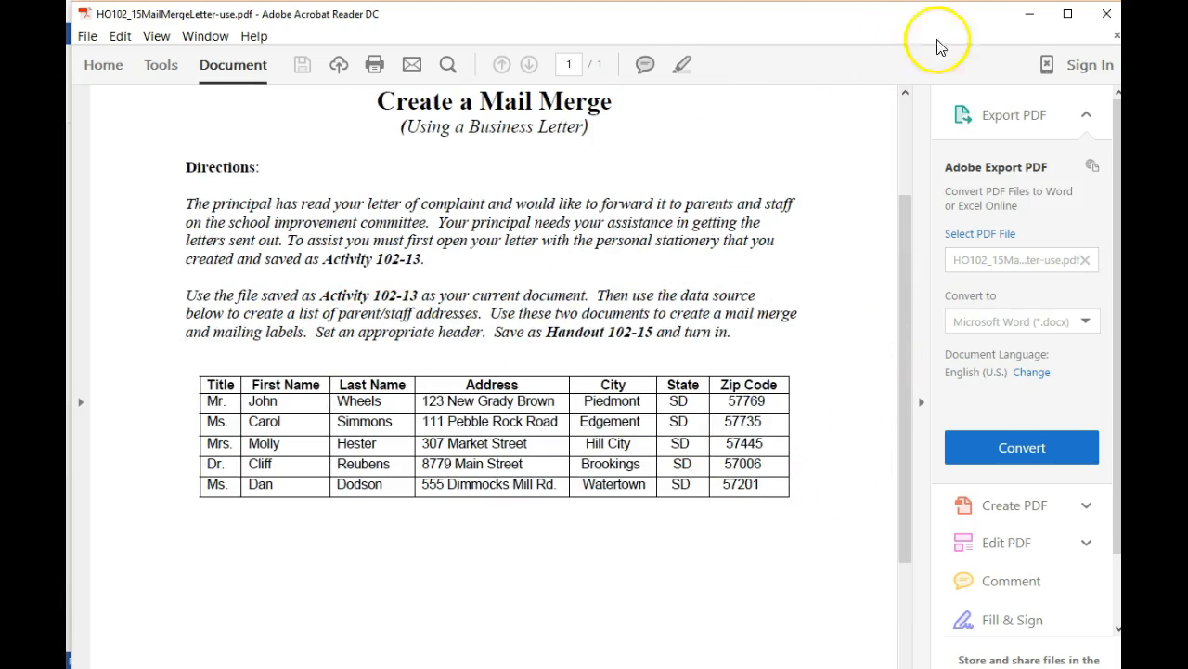
{"action": "left_click", "coordinate": [1029, 15]}
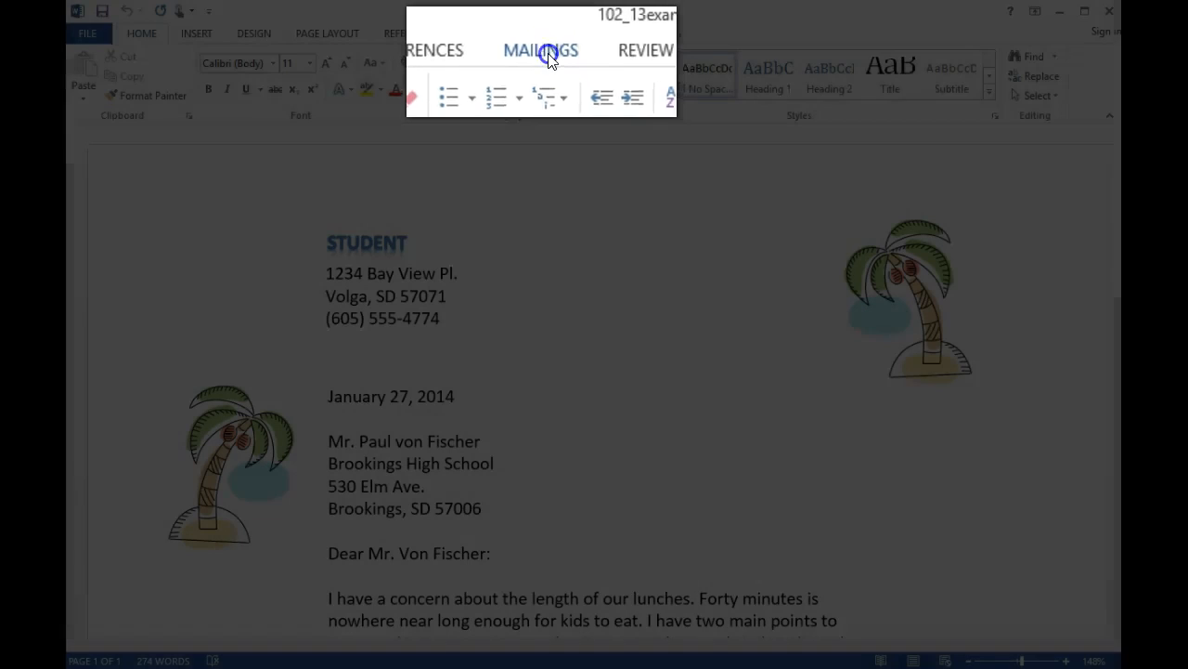
Start the Step-by-Step Mail Merge Wizard for letters, use the current document, and advance to recipient selection
{"action": "left_click", "coordinate": [504, 37]}
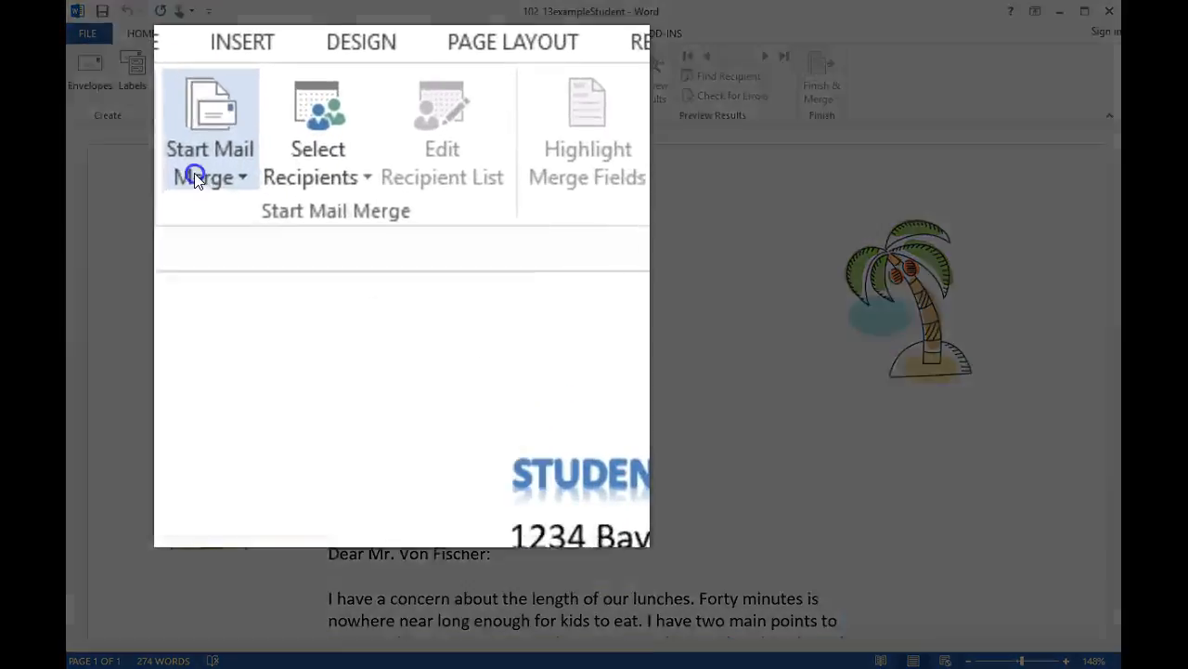
{"action": "left_click", "coordinate": [176, 100]}
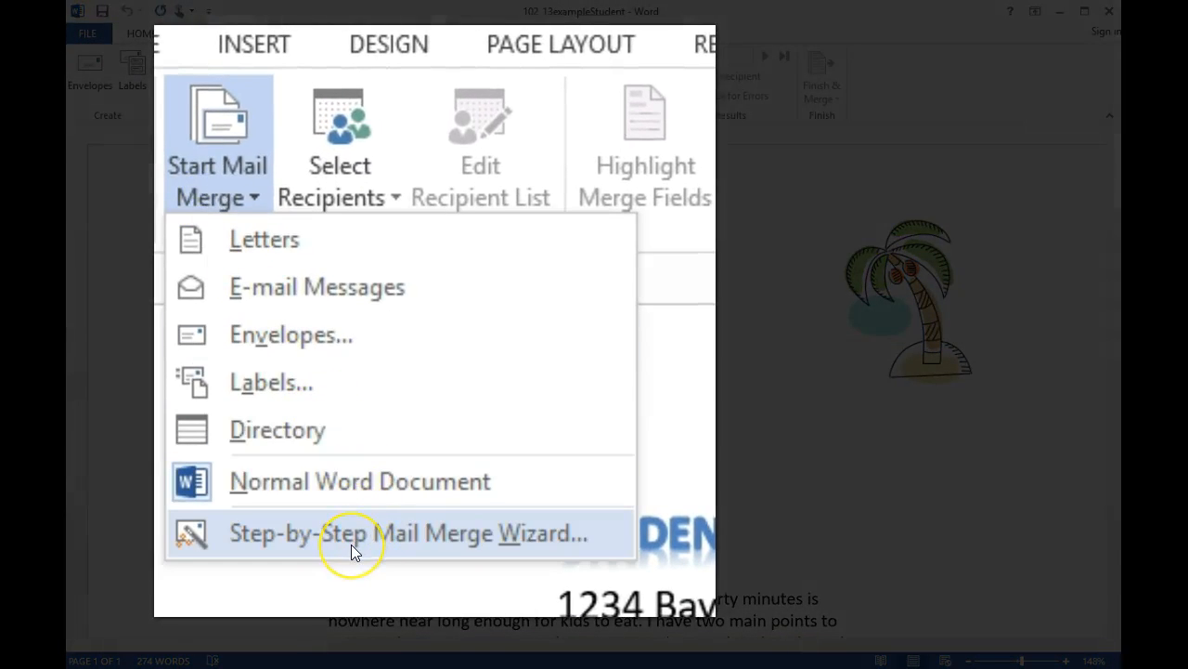
{"action": "left_click", "coordinate": [240, 246]}
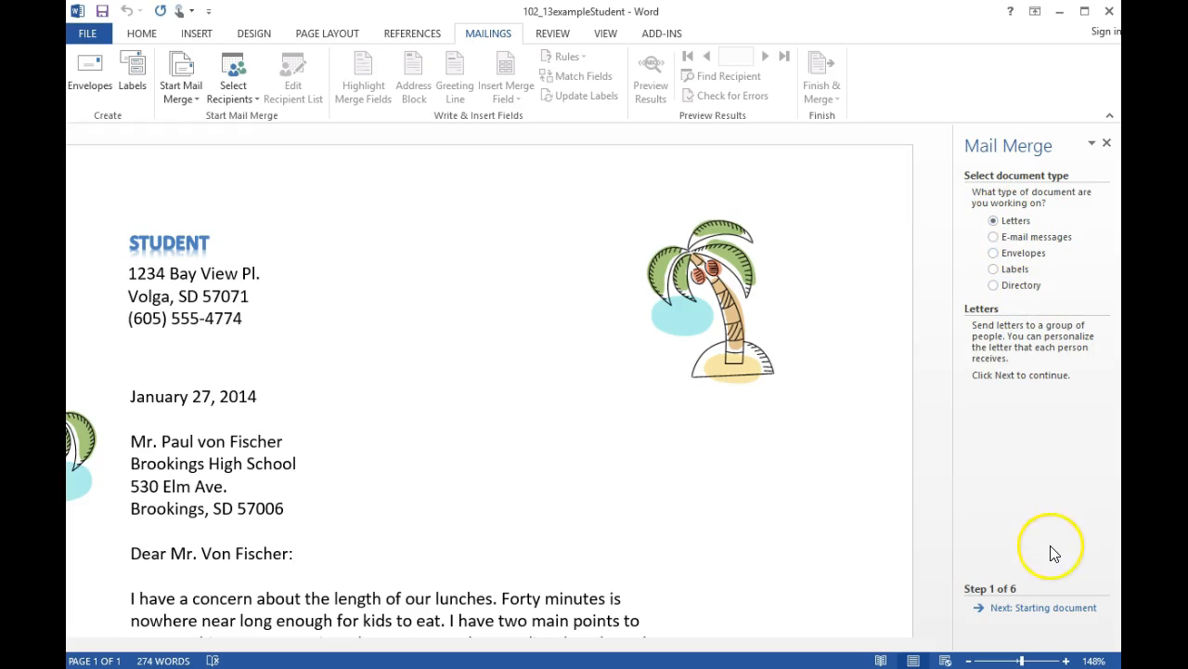
{"action": "left_click", "coordinate": [1022, 609]}
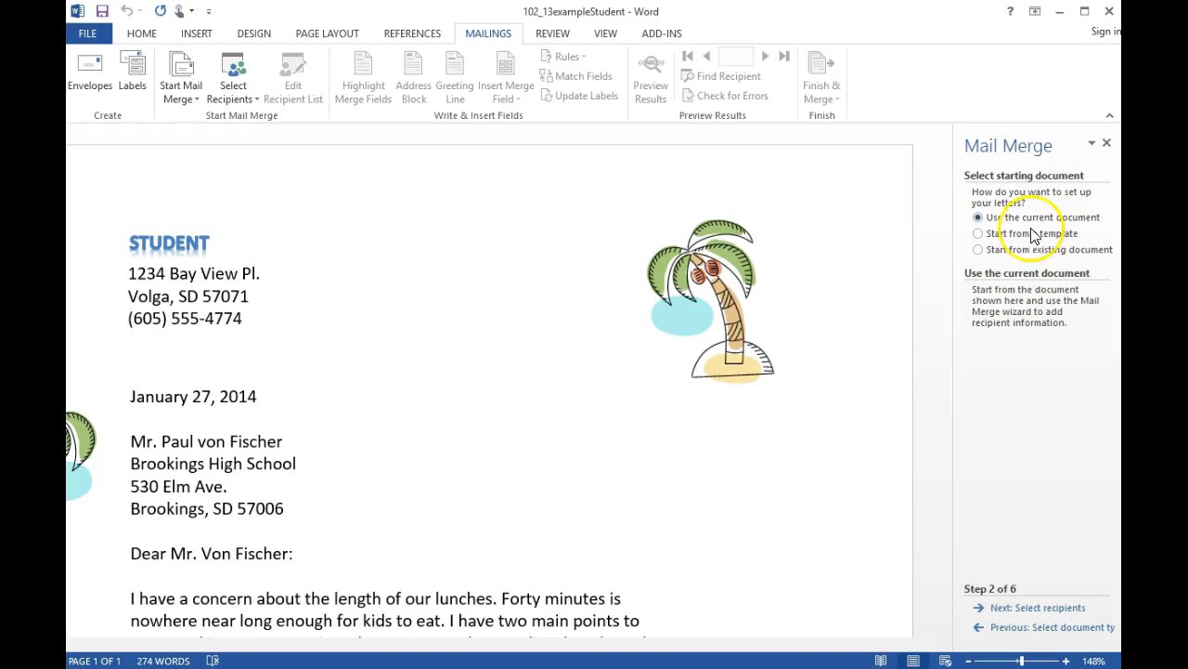
{"action": "left_click", "coordinate": [1039, 608]}
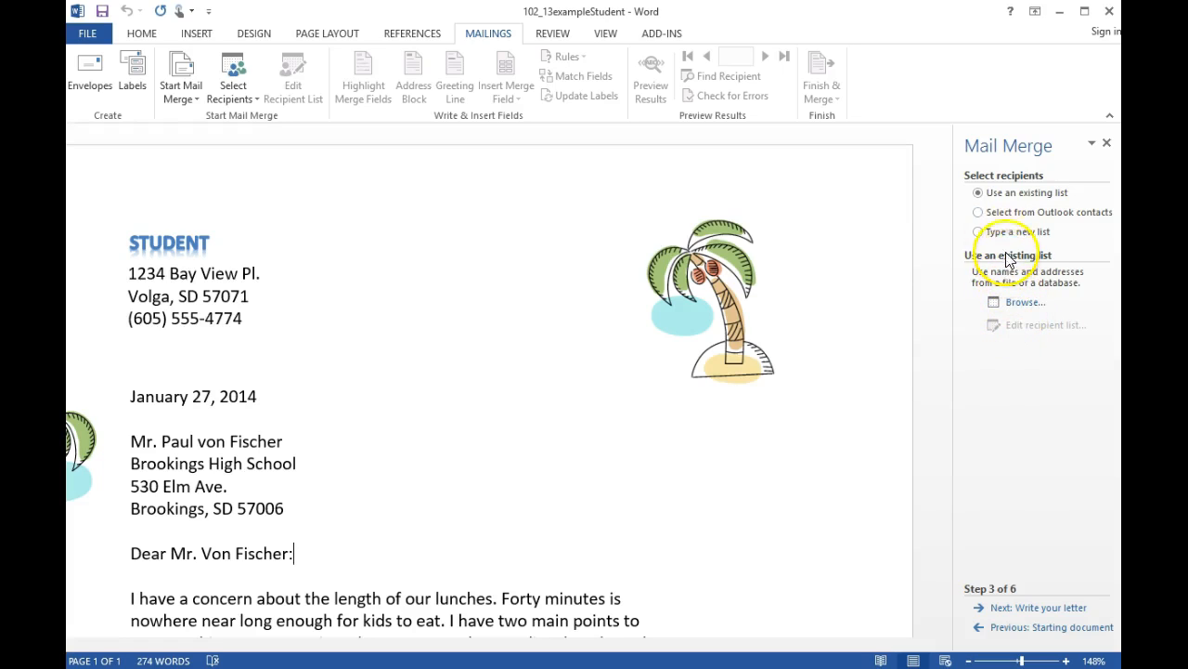
Choose to type a new recipient list and open its address list for entry
{"action": "left_click", "coordinate": [979, 233]}
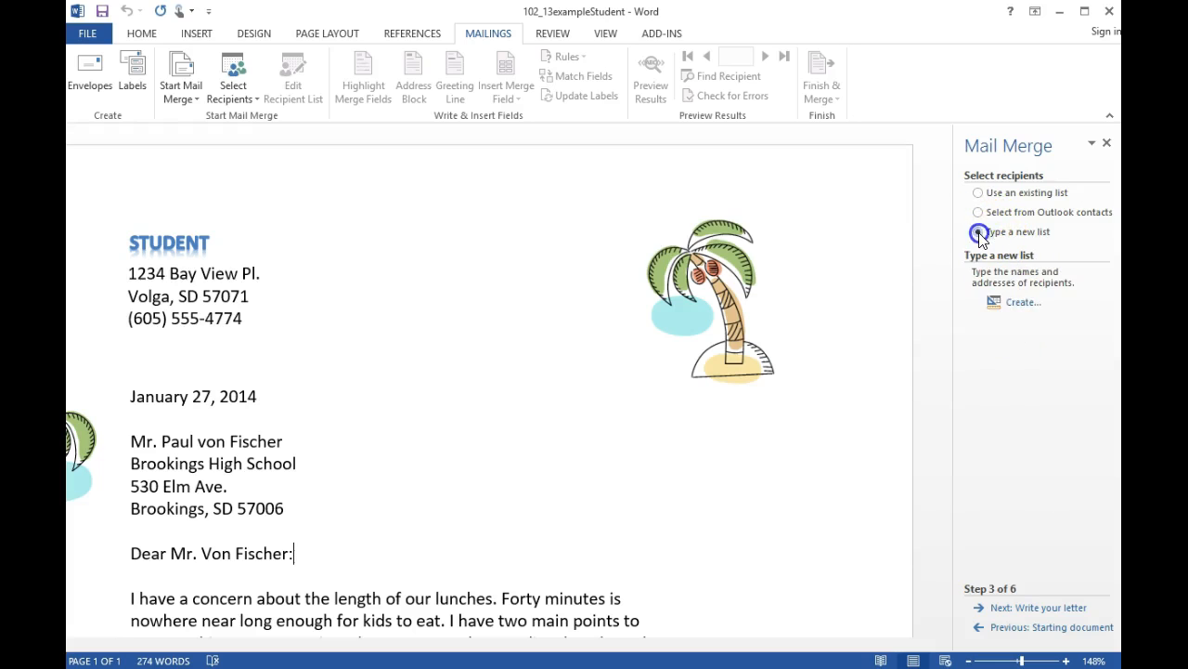
{"action": "left_click", "coordinate": [1019, 303]}
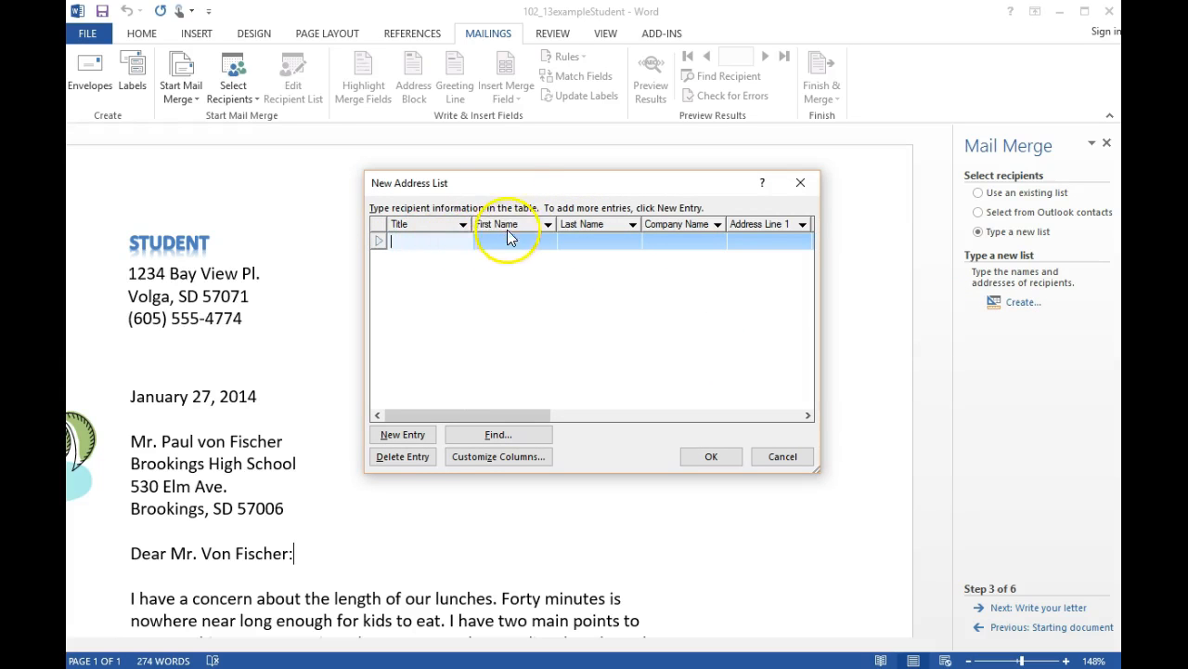
{"action": "left_click_drag", "start_coordinate": [589, 188], "coordinate": [306, 34]}
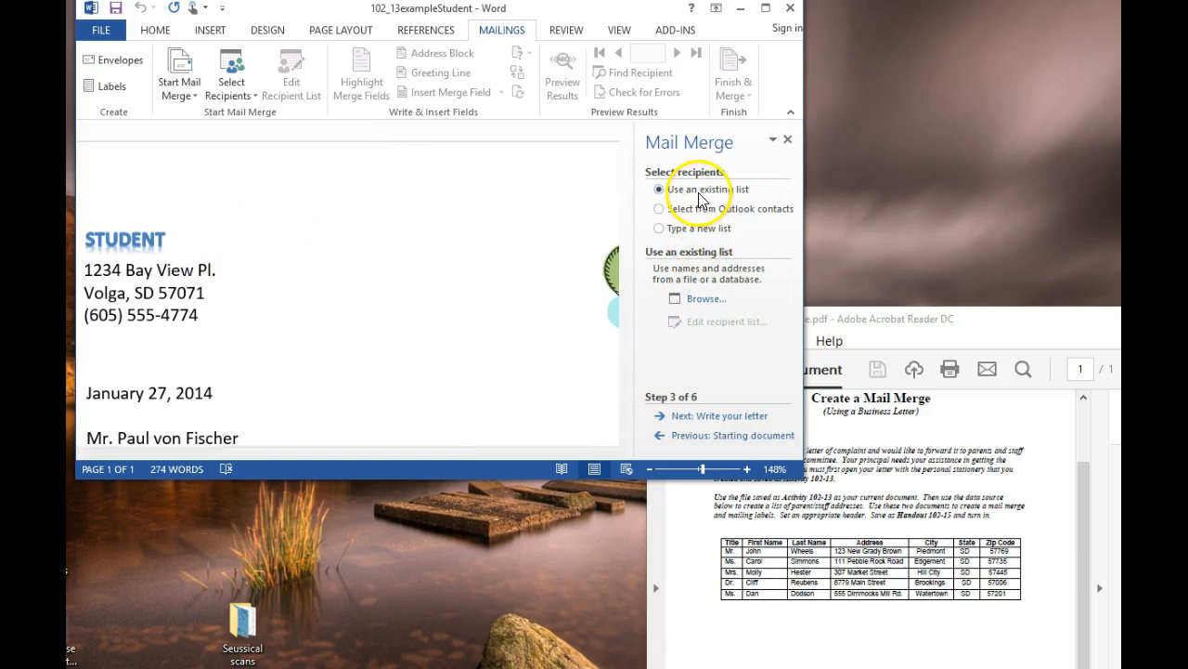
{"action": "left_click", "coordinate": [684, 232]}
{"action": "left_click", "coordinate": [698, 298]}
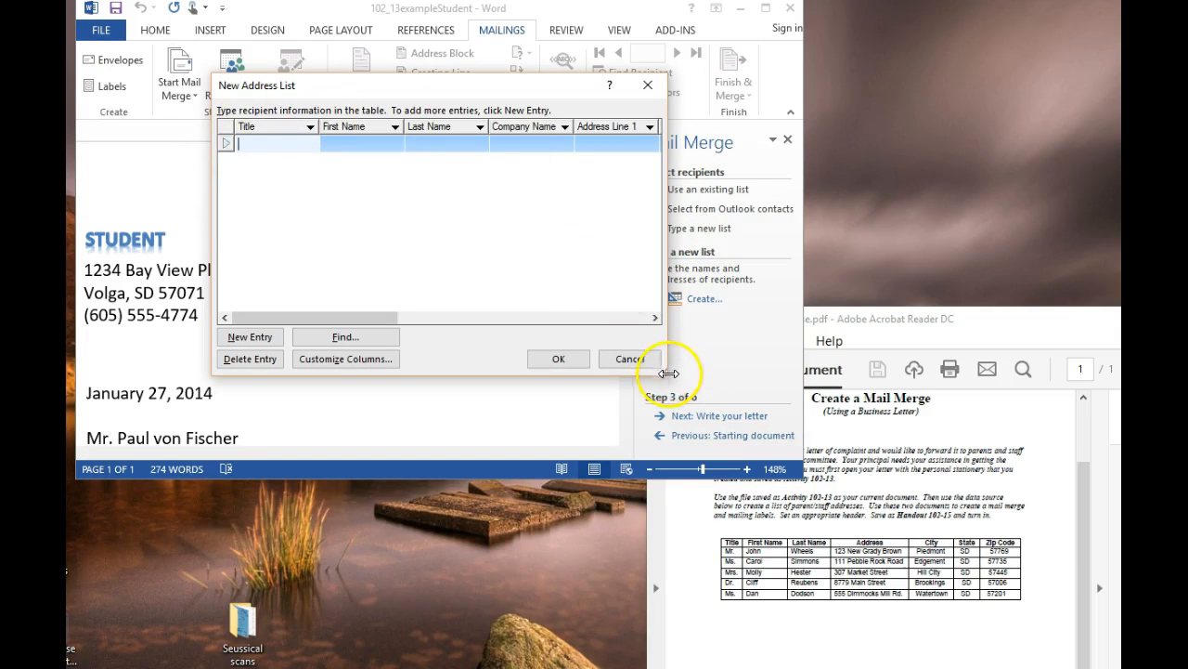
Move and widen the New Address List window to show the columns from Title to ZIP Code while keeping the handout's table visible
{"action": "left_click_drag", "start_coordinate": [665, 376], "coordinate": [1100, 369]}
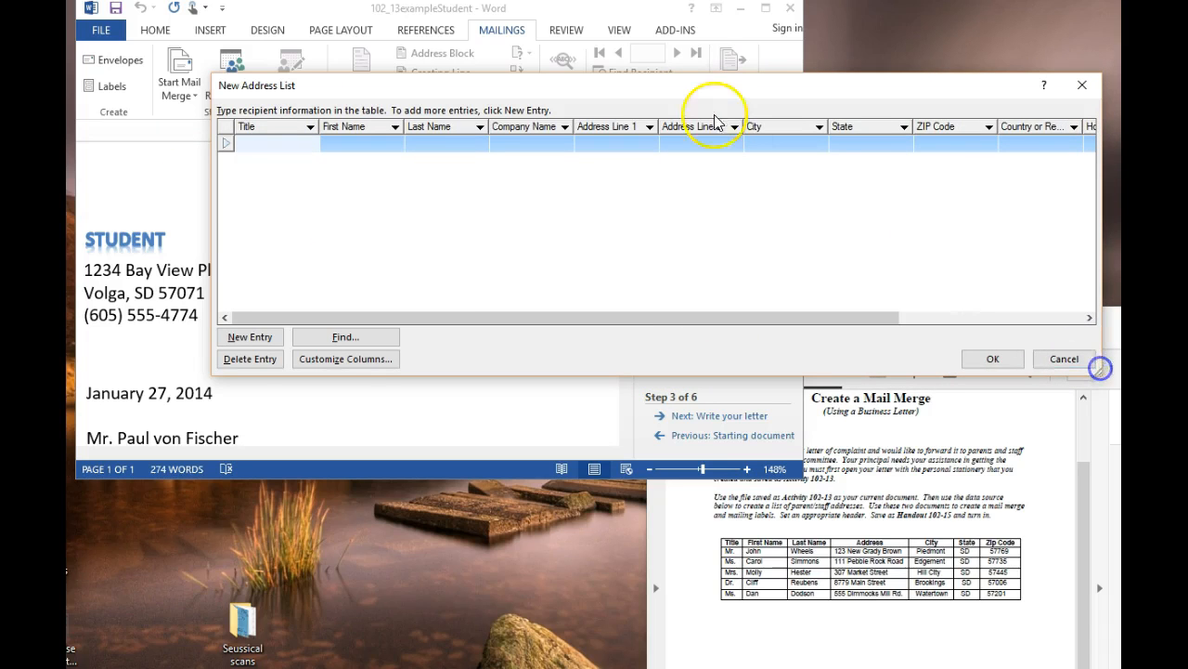
{"action": "left_click_drag", "start_coordinate": [713, 90], "coordinate": [568, 36]}
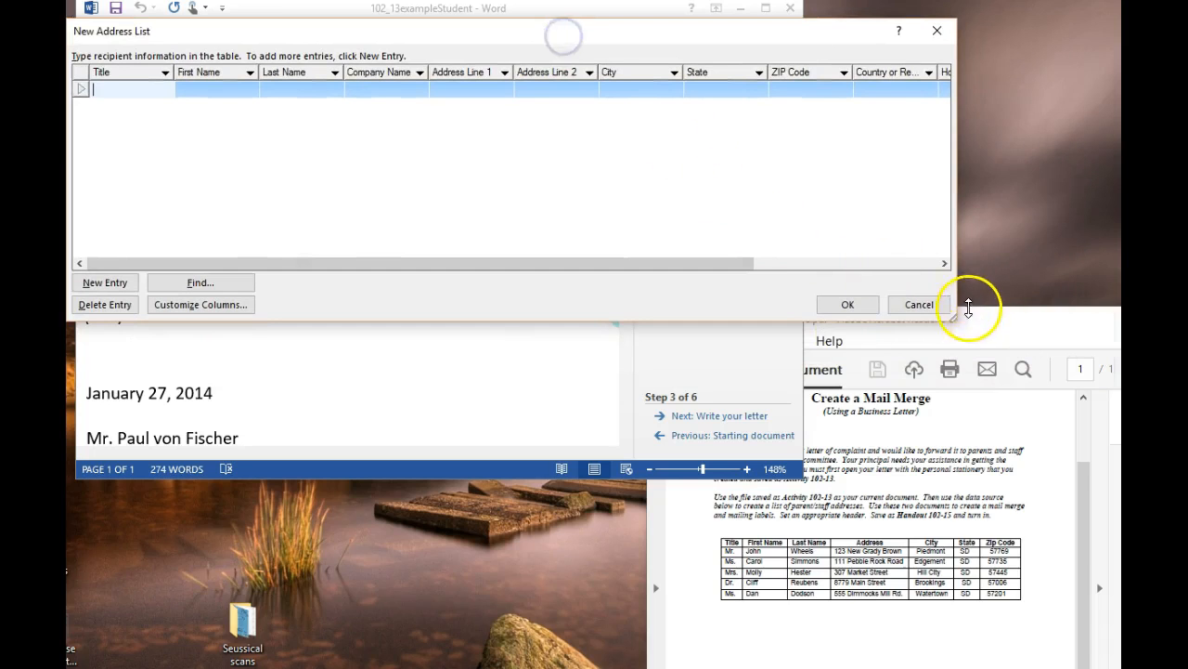
{"action": "left_click_drag", "start_coordinate": [951, 320], "coordinate": [859, 291]}
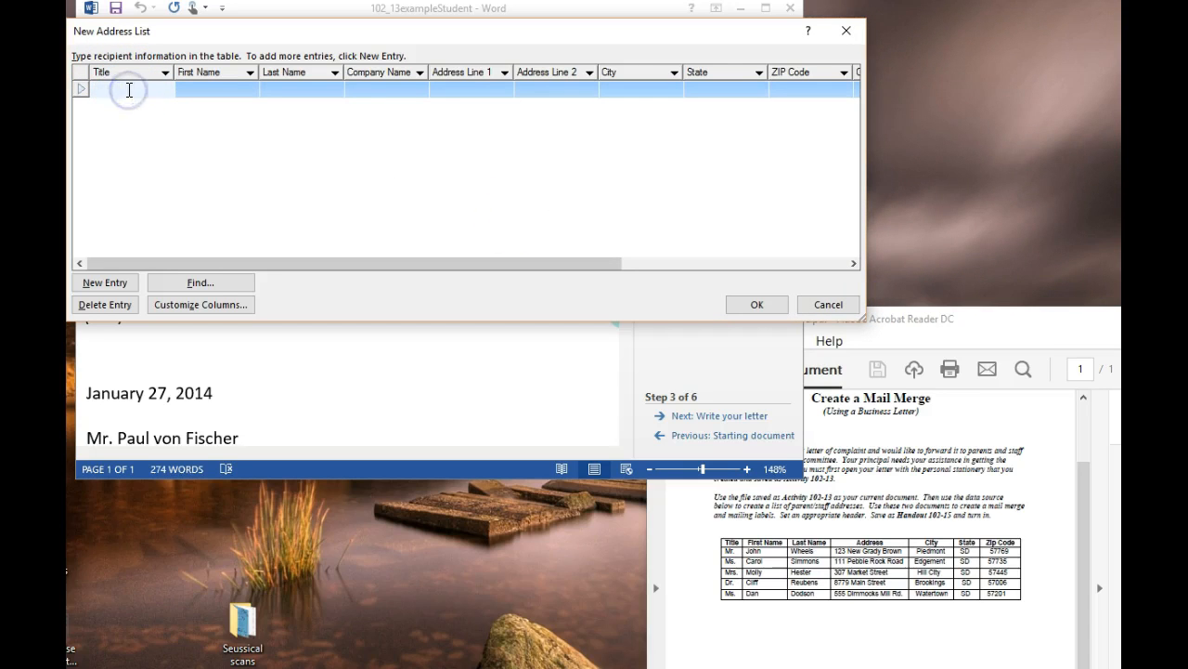
Enter the first recipient's title, full name, street address, city, state and ZIP code from the handout's table
{"action": "key", "text": "Tab"}
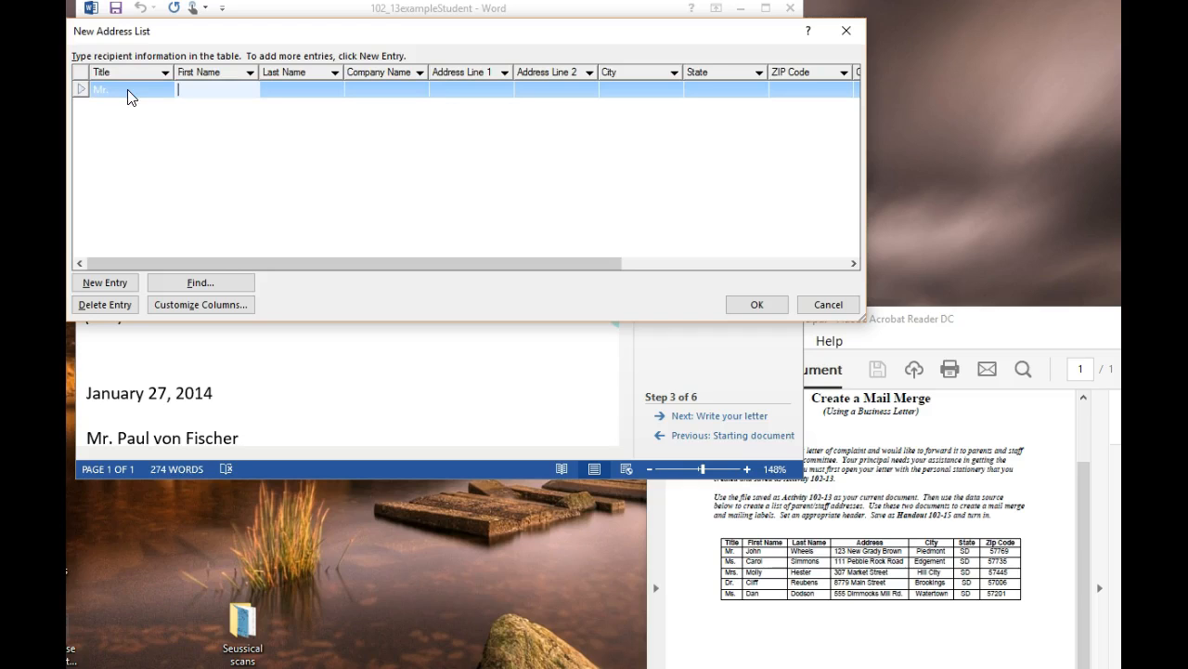
{"action": "key", "text": "Tab"}
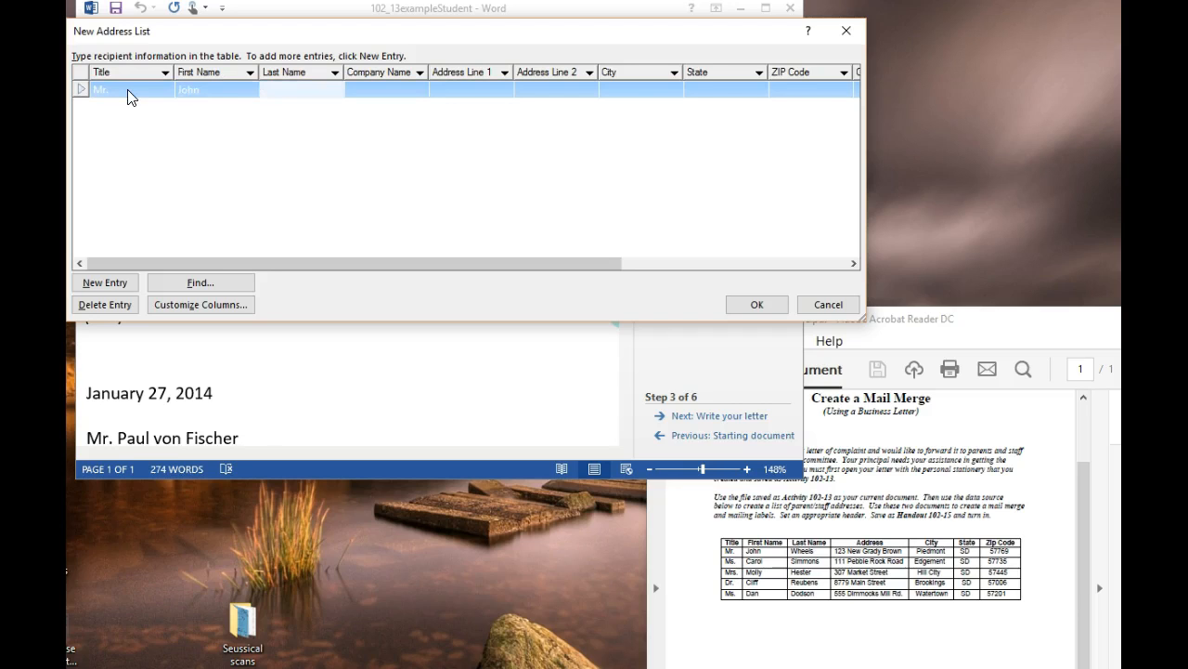
{"action": "type", "text": "Wheels"}
{"action": "key", "text": "Tab"}
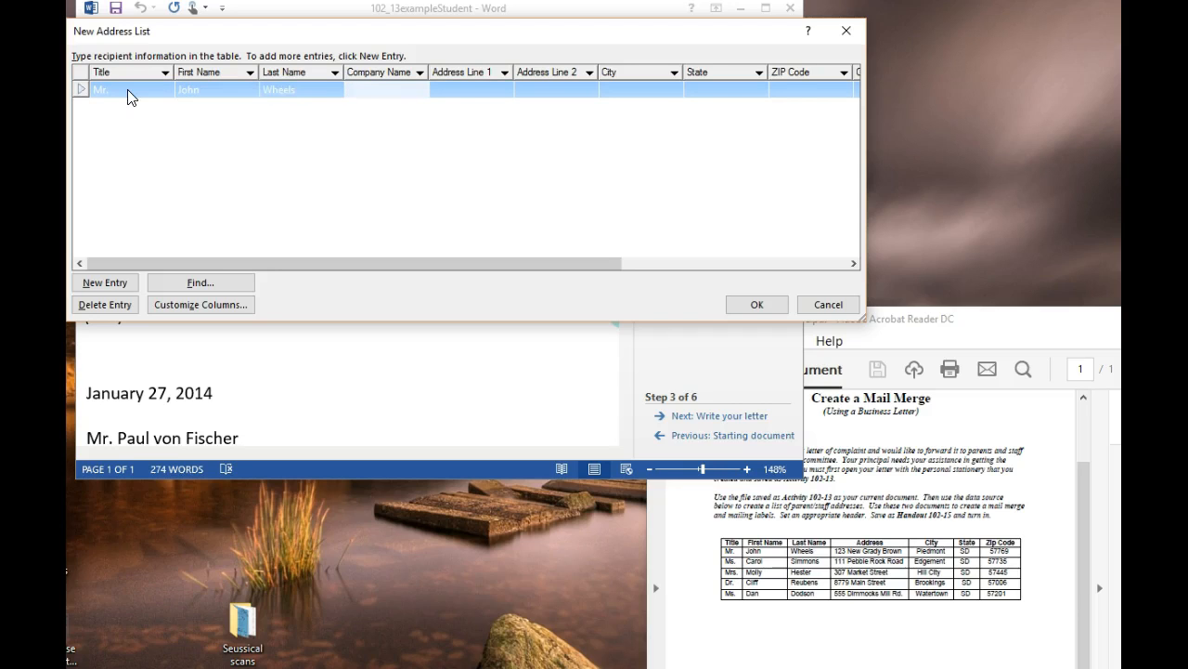
{"action": "key", "text": "Tab"}
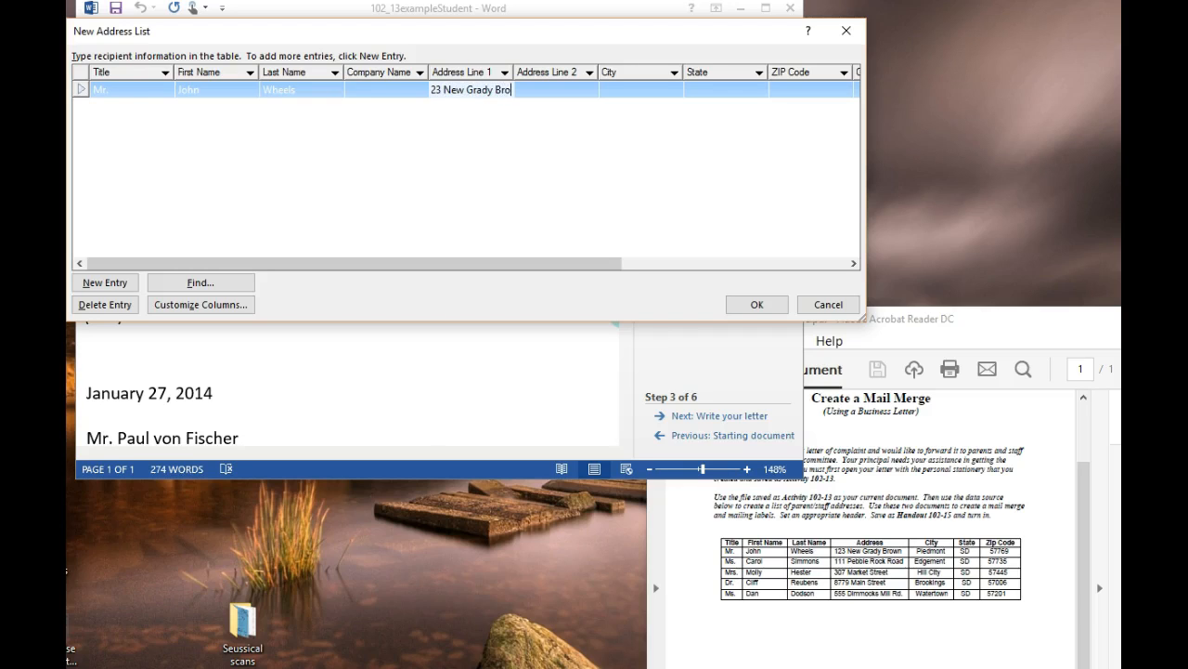
{"action": "key", "text": "Tab"}
{"action": "key", "text": "Tab"}
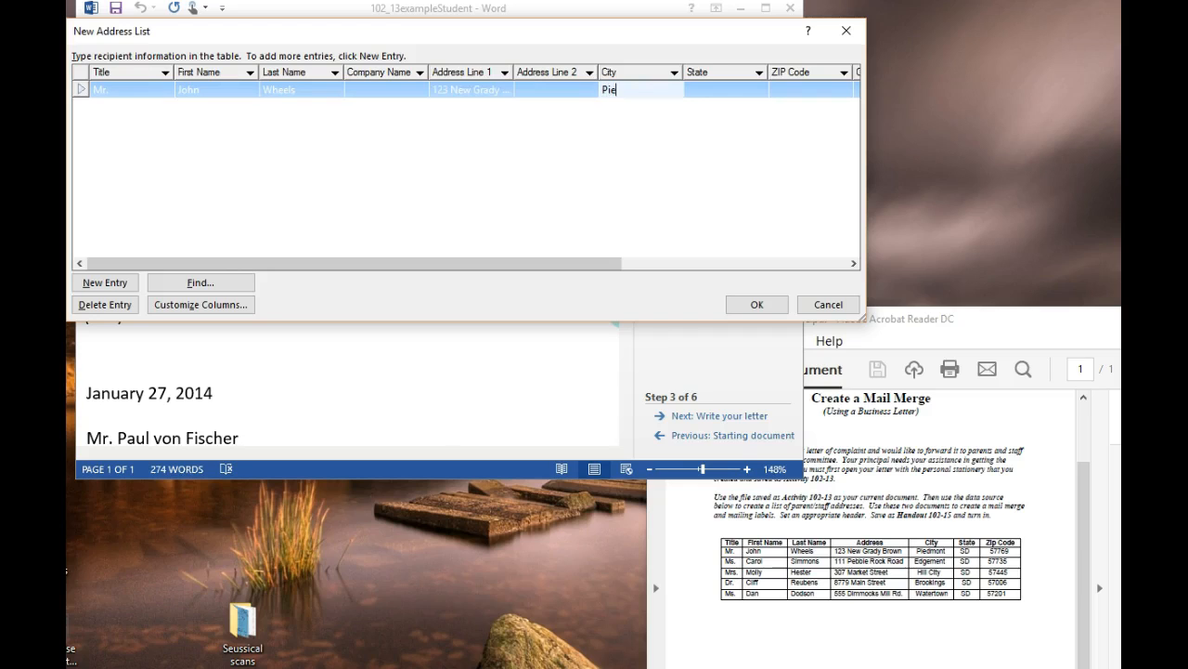
{"action": "key", "text": "Tab"}
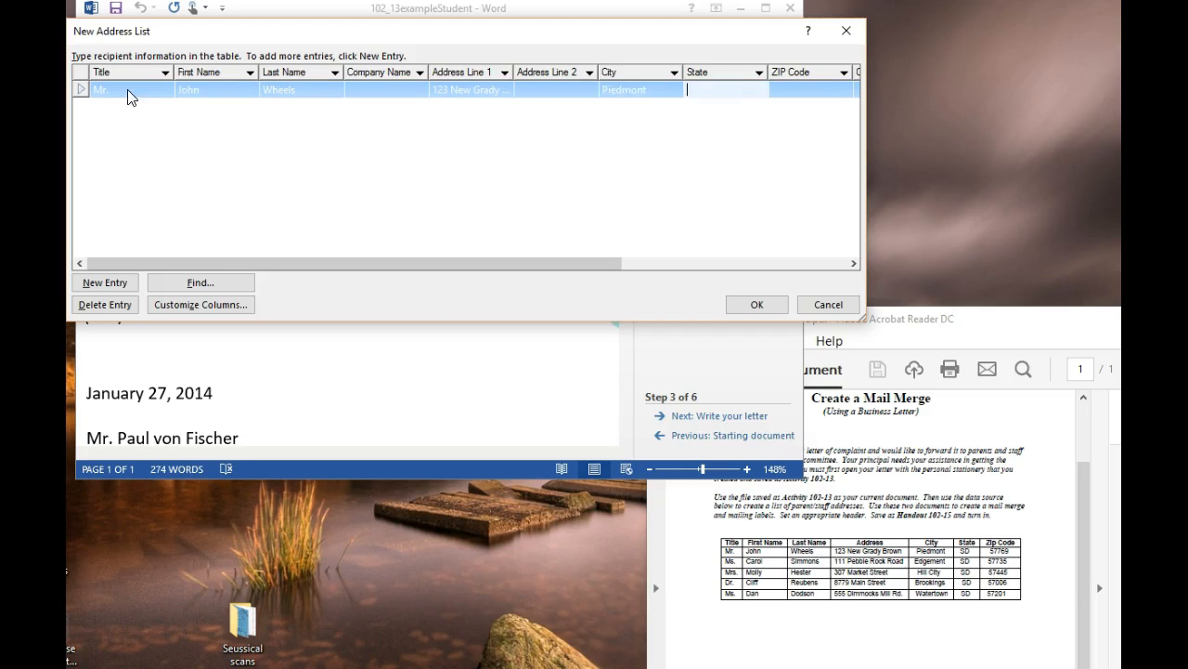
{"action": "key", "text": "Tab"}
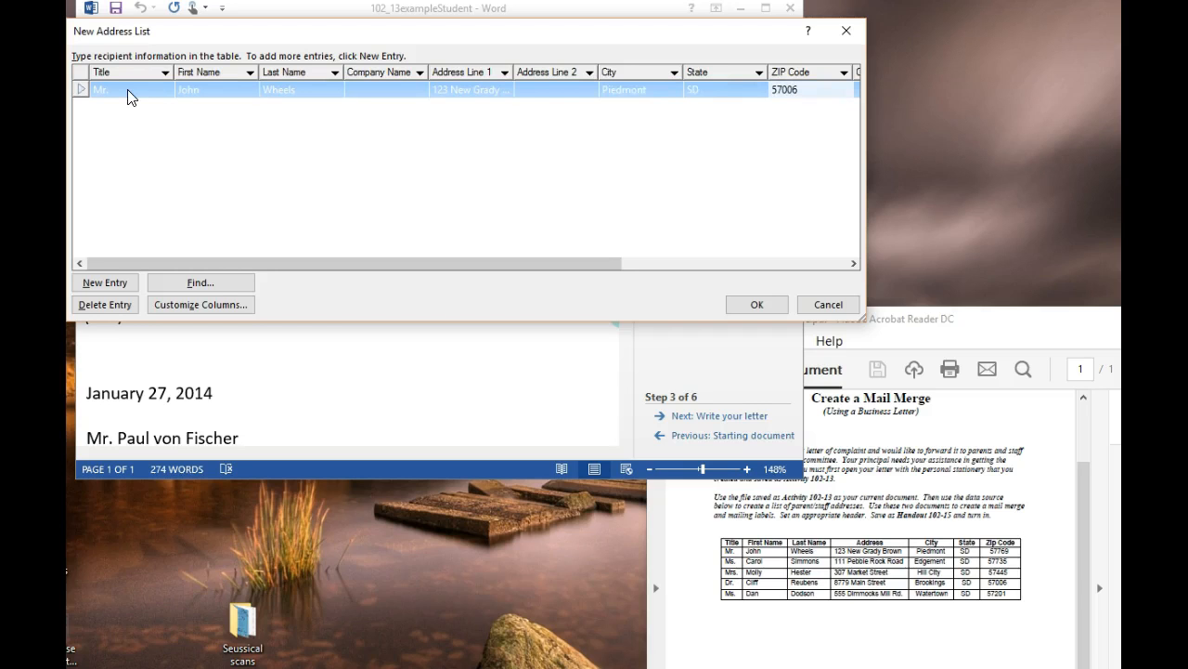
Add the handout's remaining four recipients as new entries, with their titles, names, street addresses, cities, states and ZIP codes
{"action": "left_click", "coordinate": [104, 282]}
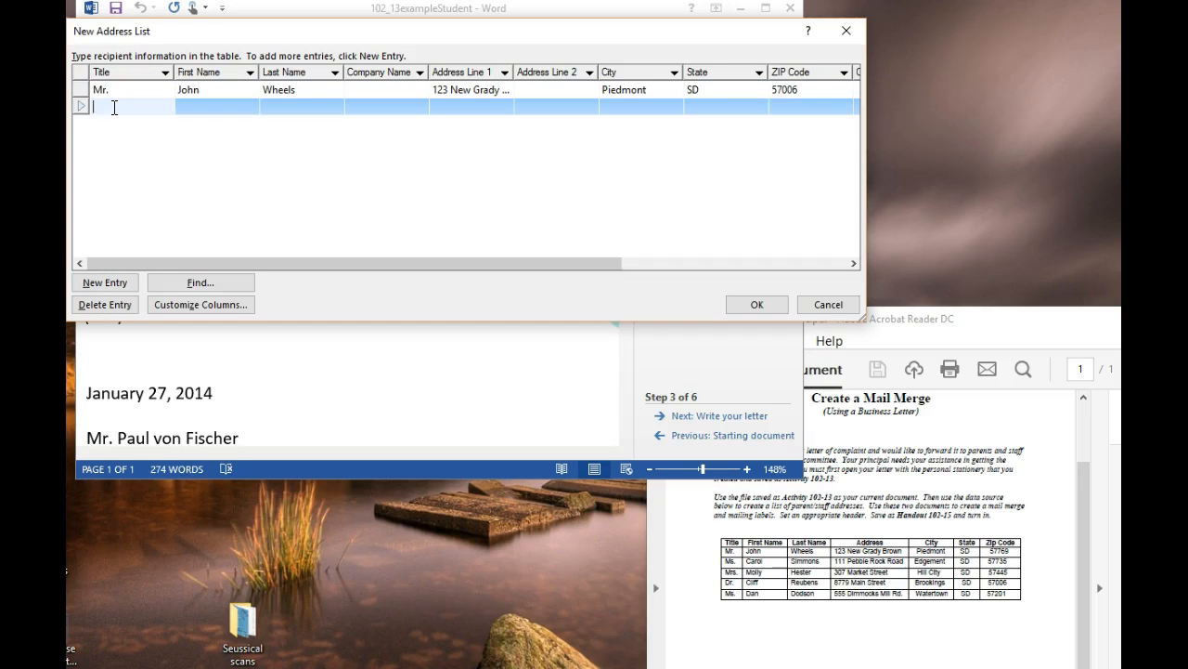
{"action": "type", "text": "Ms."}
{"action": "key", "text": "Tab"}
{"action": "left_click", "coordinate": [108, 283]}
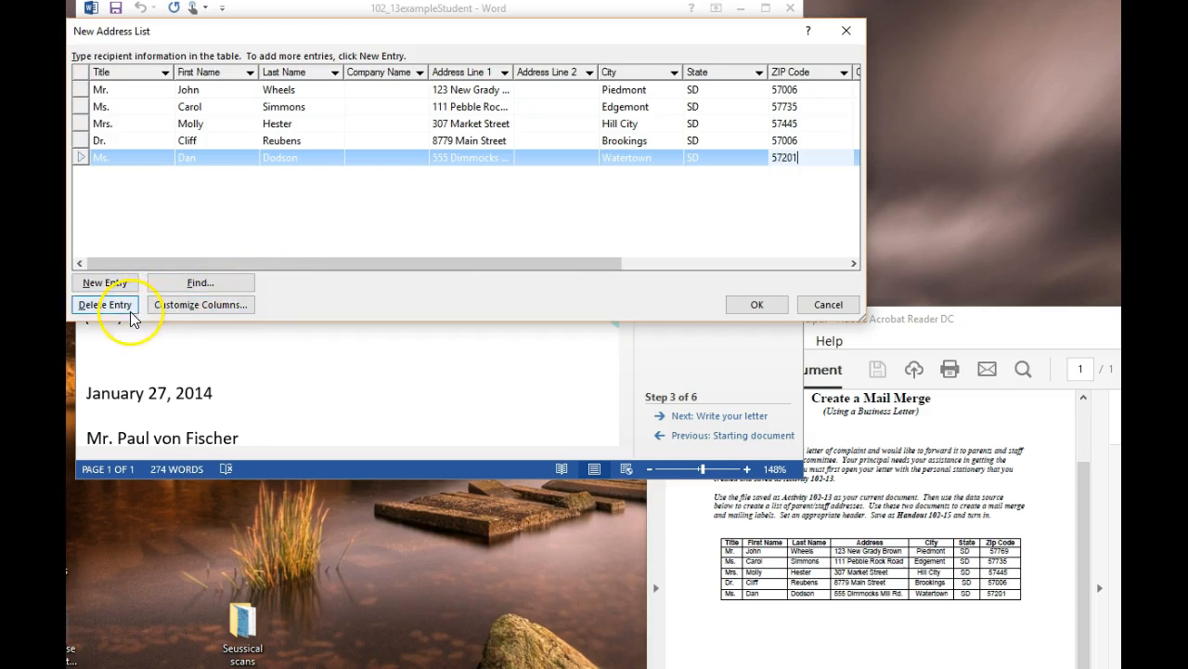
Accept the address list and choose the screencast folder inside LT731 projects on the Desktop as its save location
{"action": "left_click", "coordinate": [757, 304]}
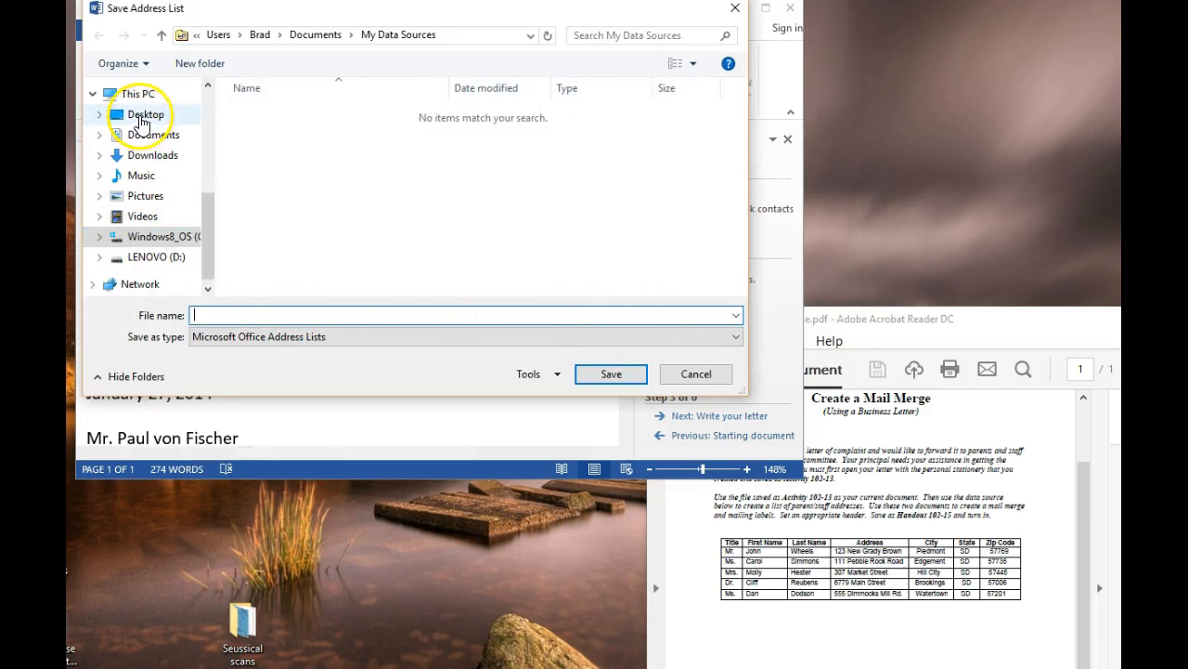
{"action": "left_click", "coordinate": [139, 117]}
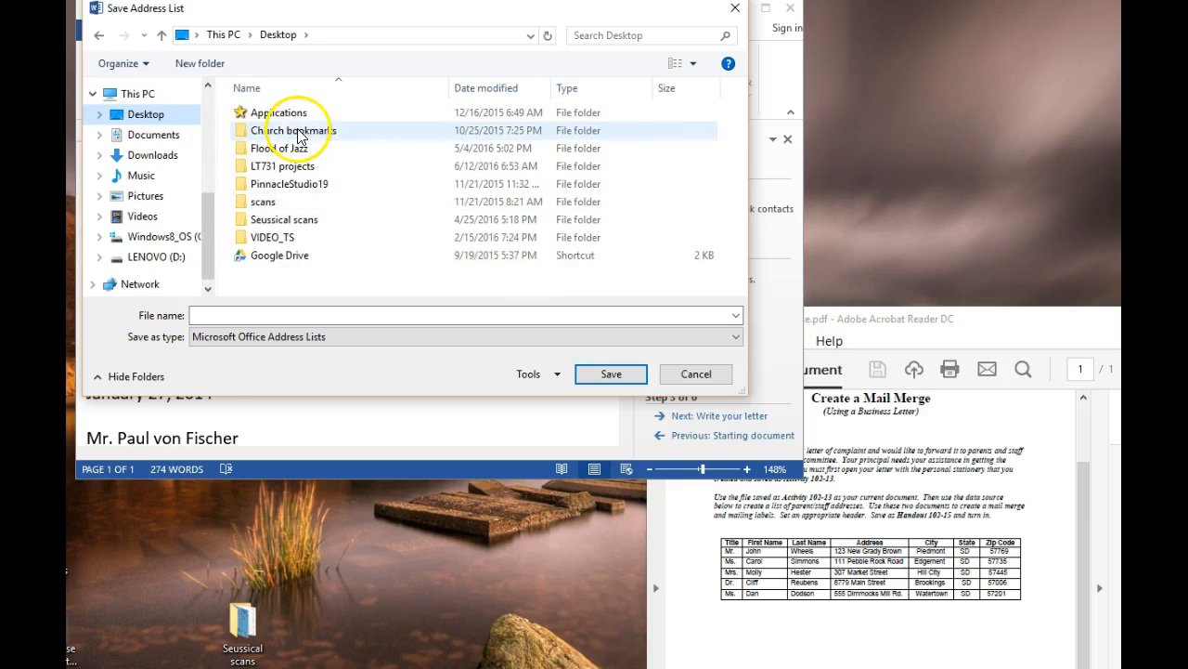
{"action": "double_click", "coordinate": [285, 165]}
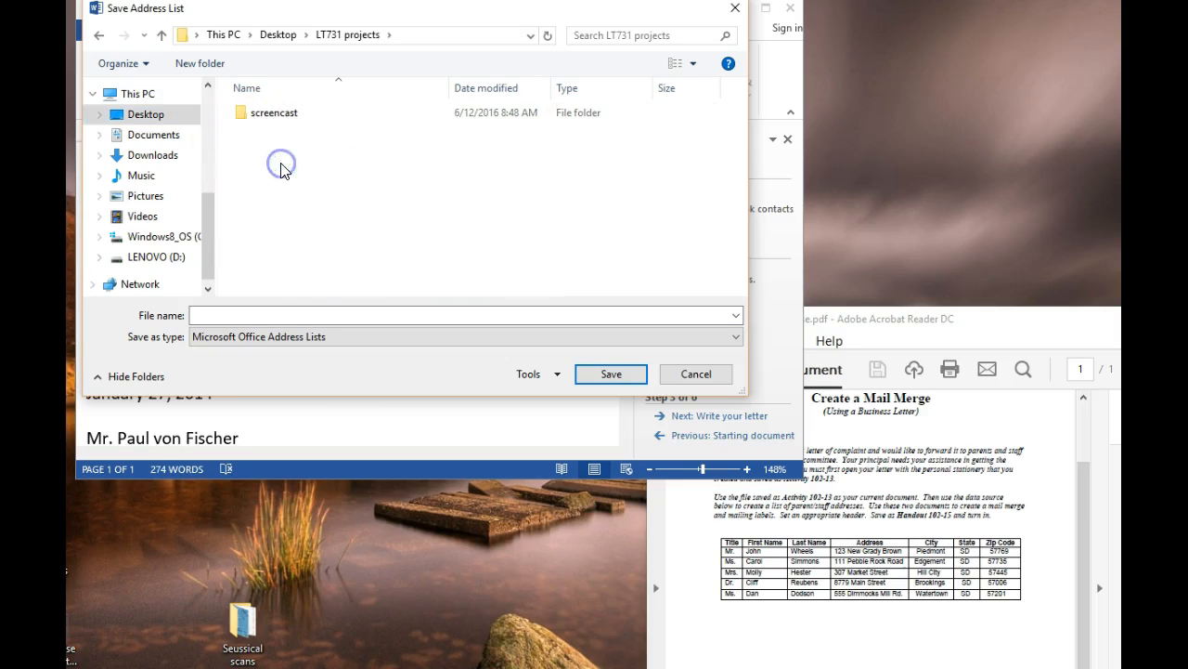
{"action": "double_click", "coordinate": [265, 115]}
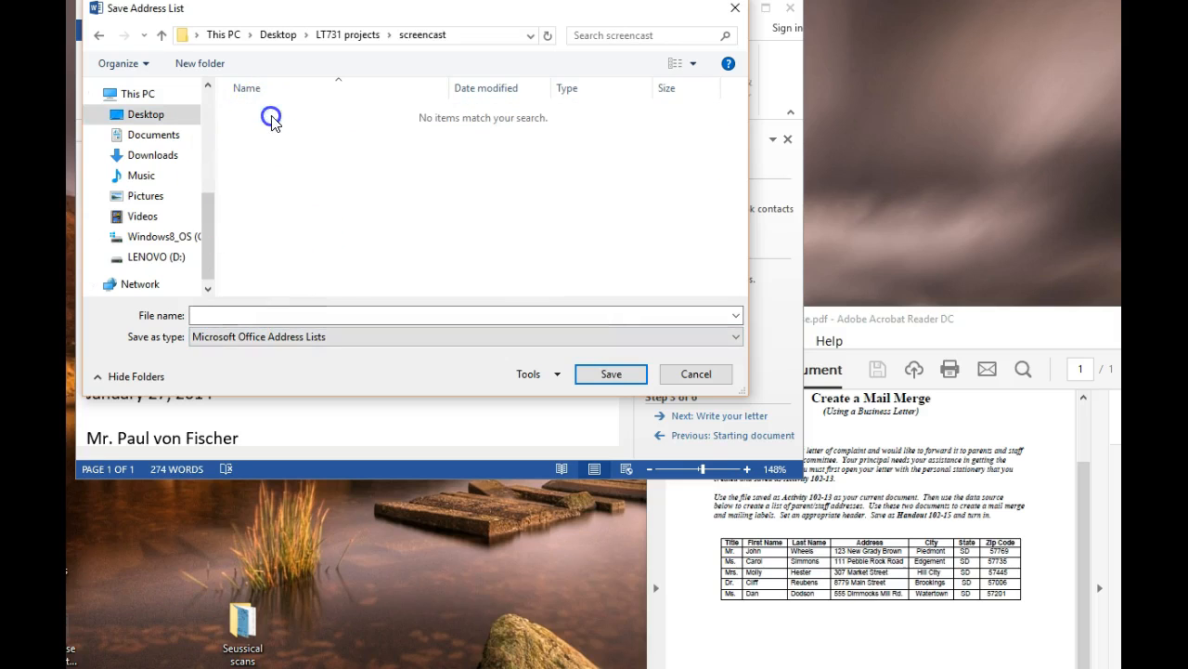
{"action": "left_click", "coordinate": [239, 314]}
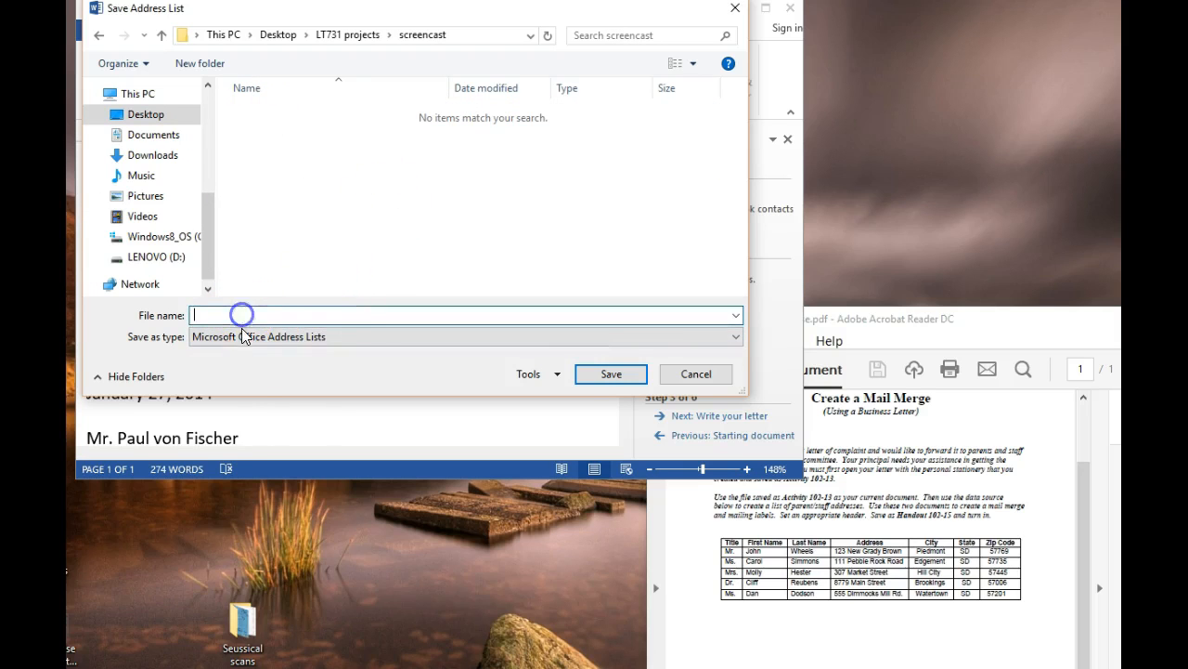
{"action": "mouse_move", "coordinate": [317, 17]}
{"action": "left_mouse_down"}
{"action": "mouse_move", "coordinate": [390, 96]}
{"action": "mouse_move", "coordinate": [418, 247]}
{"action": "mouse_move", "coordinate": [396, 327]}
{"action": "mouse_move", "coordinate": [316, 101]}
{"action": "mouse_move", "coordinate": [312, 39]}
{"action": "left_mouse_up"}
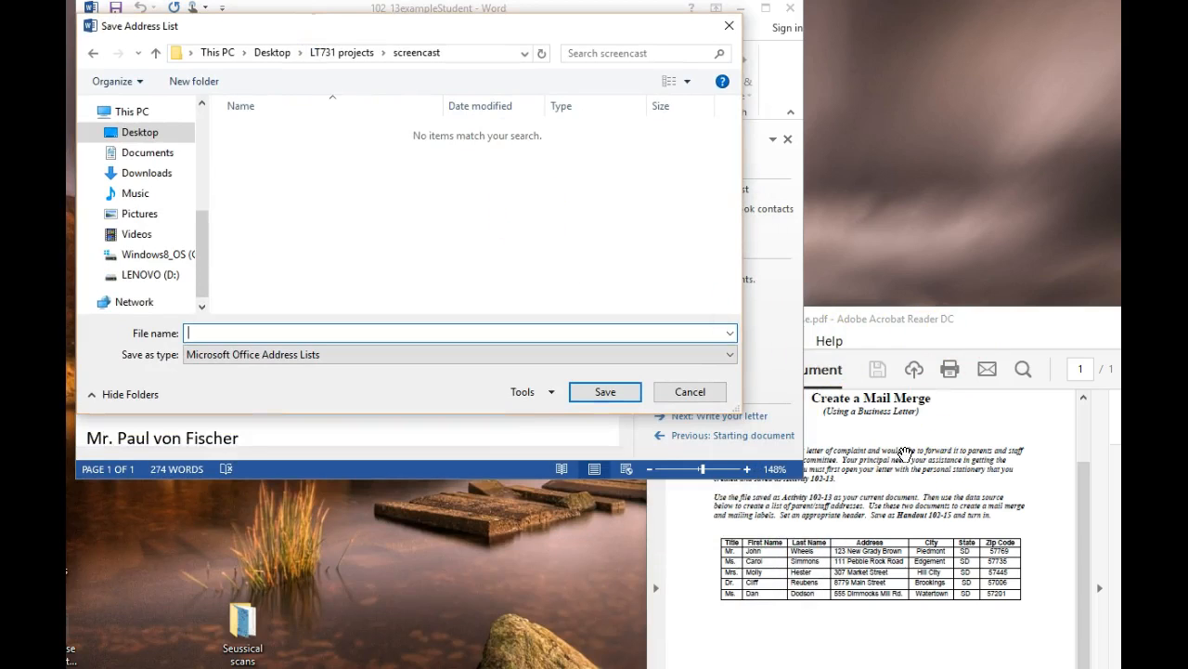
Save the address list under the file name 102_15 mailing
{"action": "type", "text": "102"}
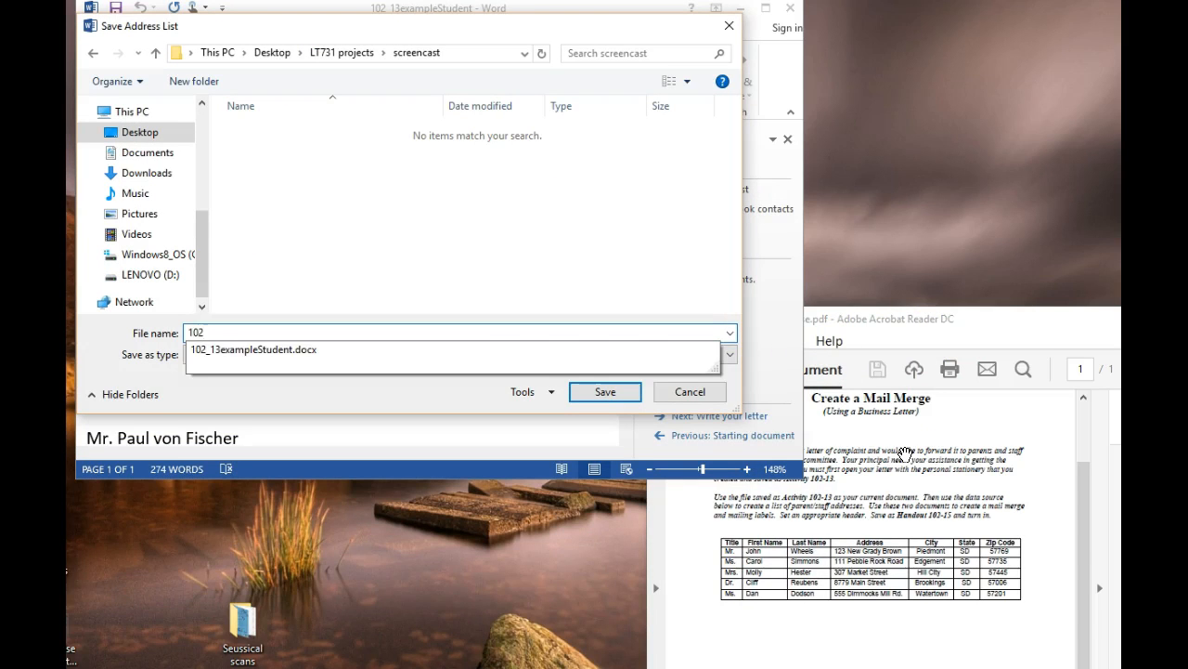
{"action": "type", "text": "-"}
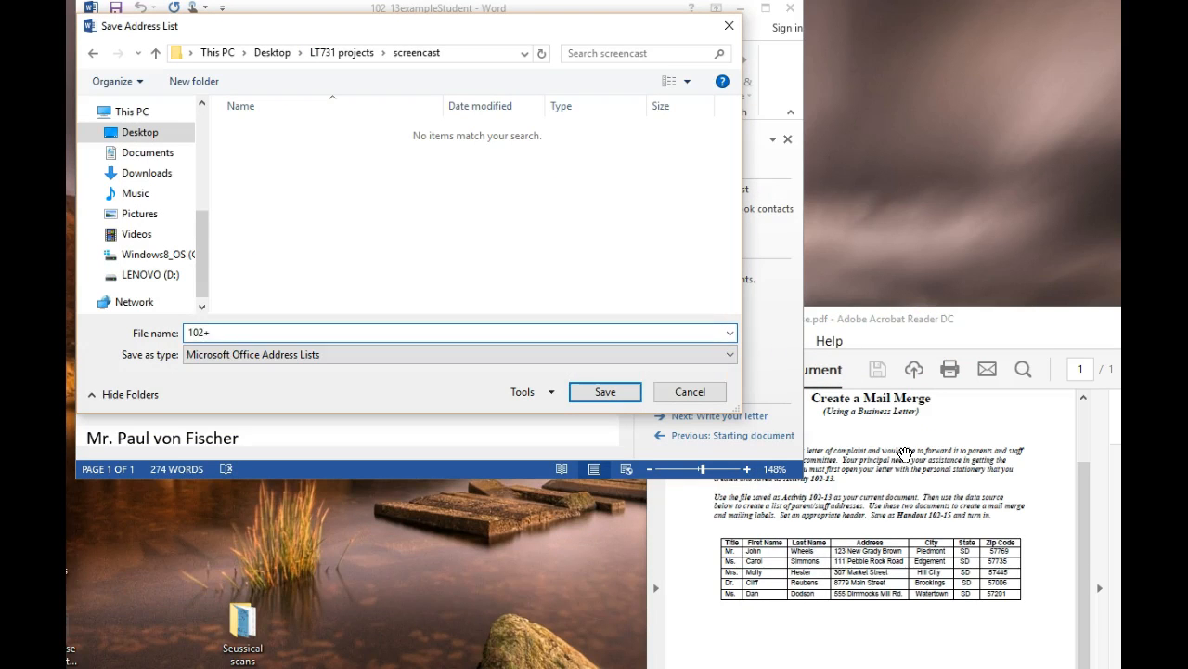
{"action": "key", "text": "BackSpace"}
{"action": "type", "text": "-"}
{"action": "key", "text": "BackSpace"}
{"action": "type", "text": "_15 mailing"}
{"action": "left_click", "coordinate": [605, 391]}
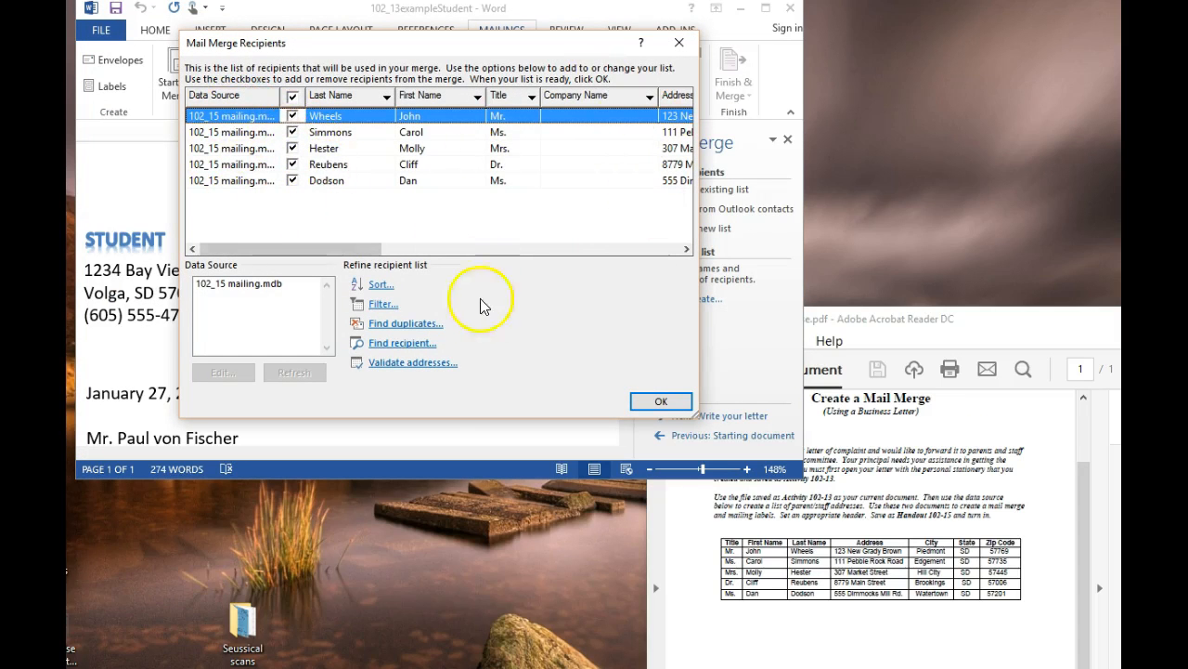
Accept all recipients in the merge list and advance the wizard to writing the letter
{"action": "mouse_move", "coordinate": [305, 249]}
{"action": "left_mouse_down"}
{"action": "mouse_move", "coordinate": [586, 247]}
{"action": "mouse_move", "coordinate": [314, 252]}
{"action": "left_mouse_up"}
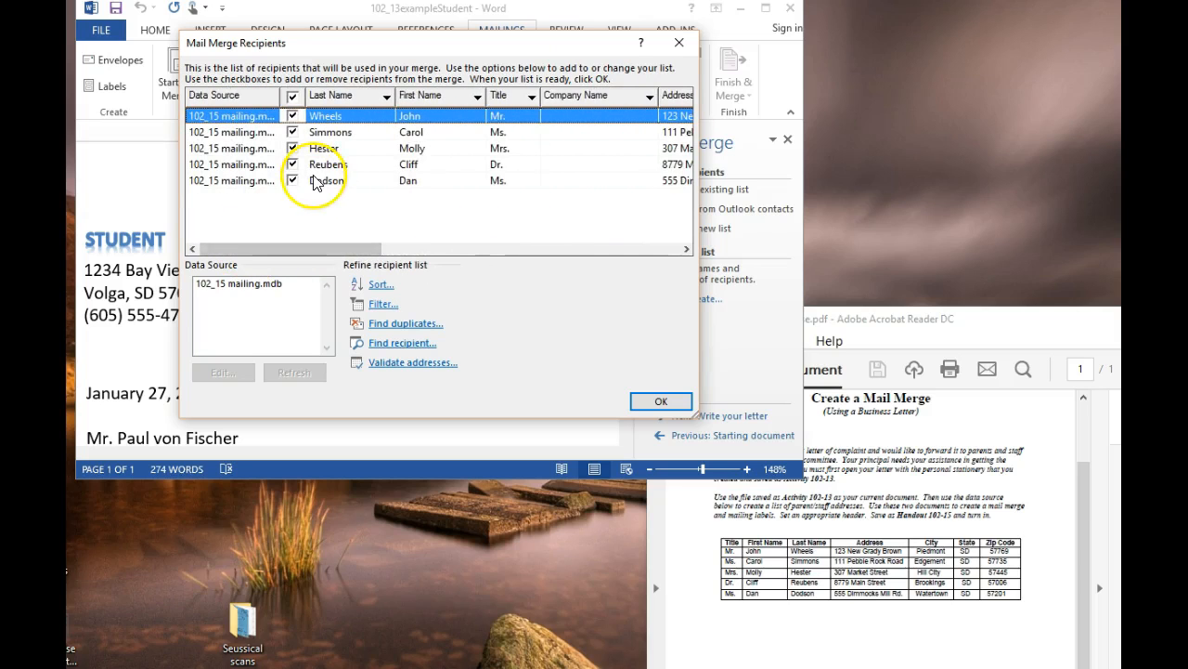
{"action": "left_click", "coordinate": [661, 405]}
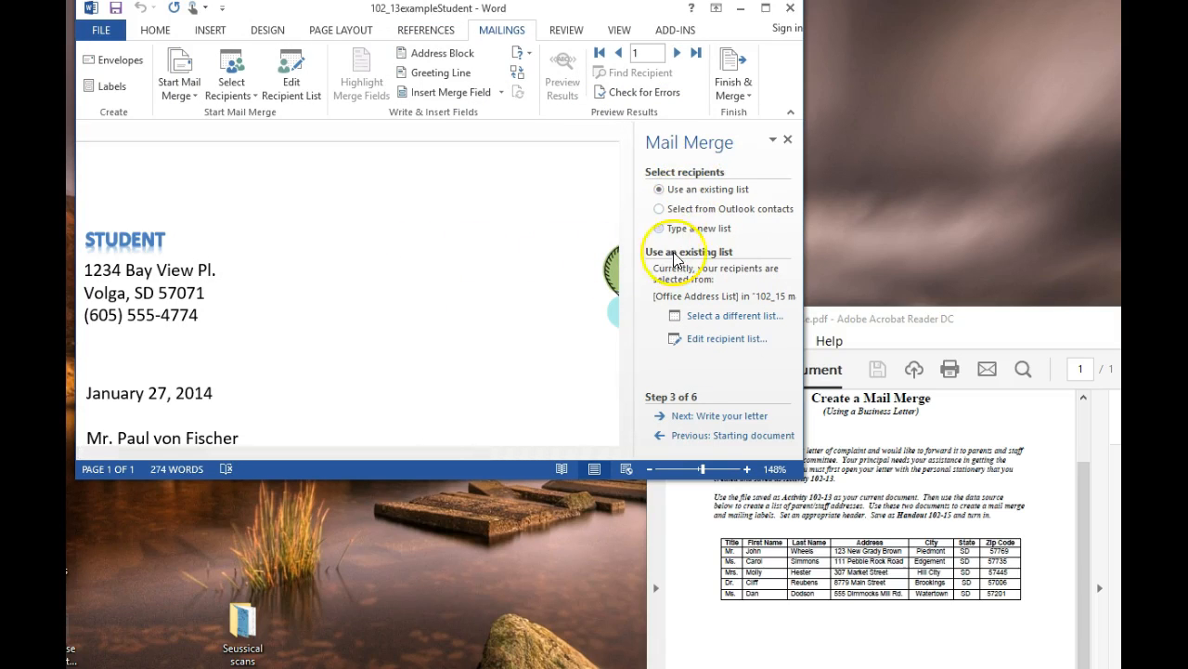
{"action": "left_click", "coordinate": [722, 427]}
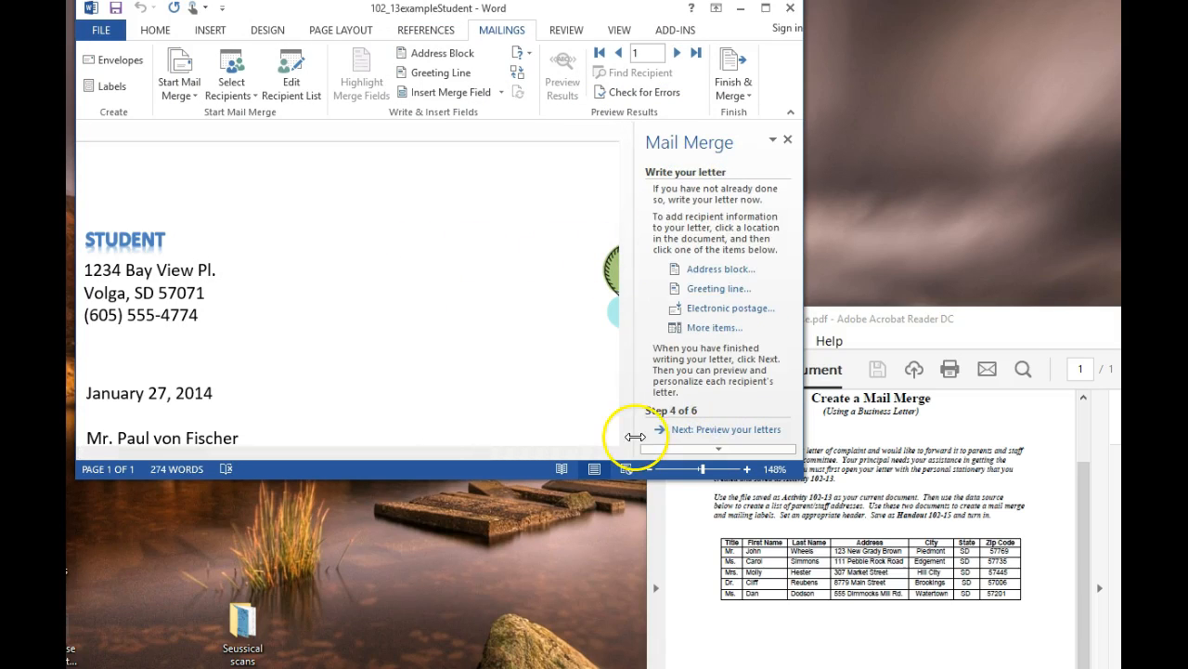
Enlarge the letter's window and delete the four-line inside address below the date, leaving an empty line in its place
{"action": "left_click_drag", "start_coordinate": [457, 460], "coordinate": [345, 456]}
{"action": "left_click_drag", "start_coordinate": [796, 475], "coordinate": [1117, 662]}
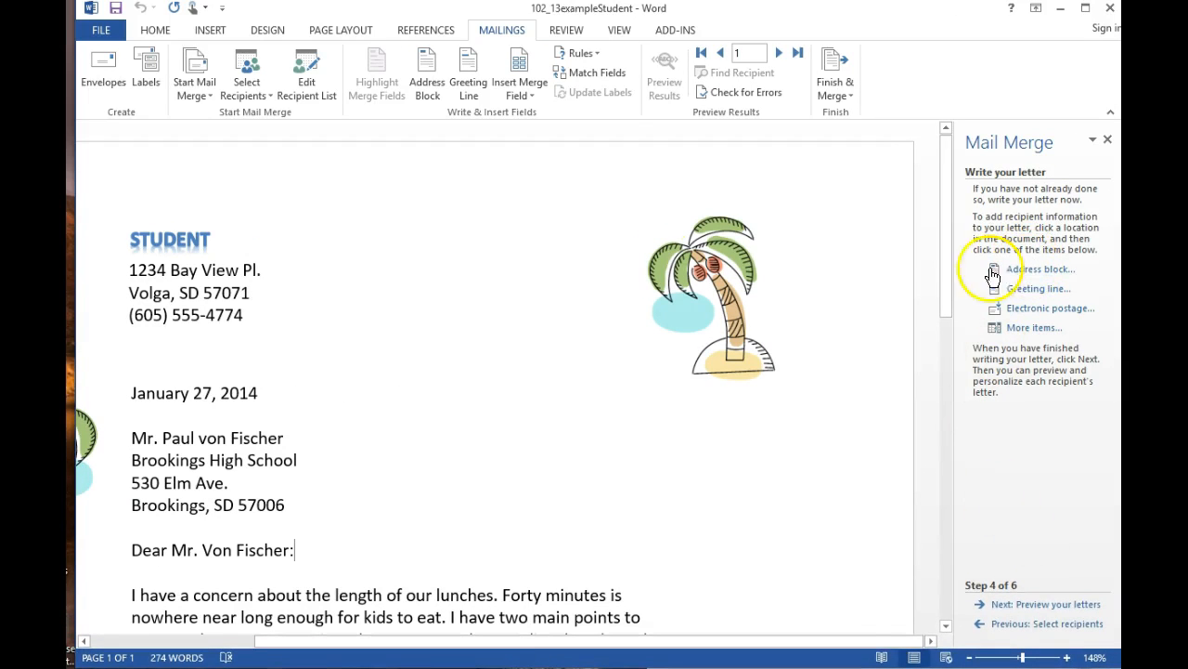
{"action": "scroll", "coordinate": [149, 409], "scroll_direction": "down", "scroll_amount": 2}
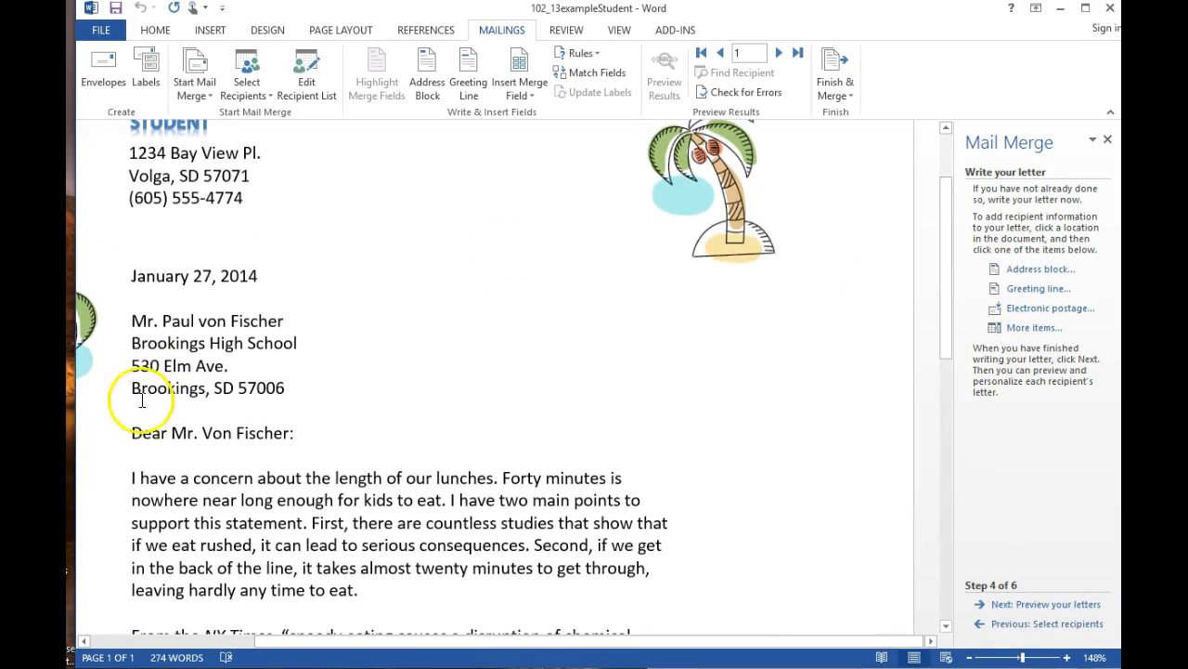
{"action": "left_click_drag", "start_coordinate": [131, 321], "coordinate": [288, 390]}
{"action": "key", "text": "Delete"}
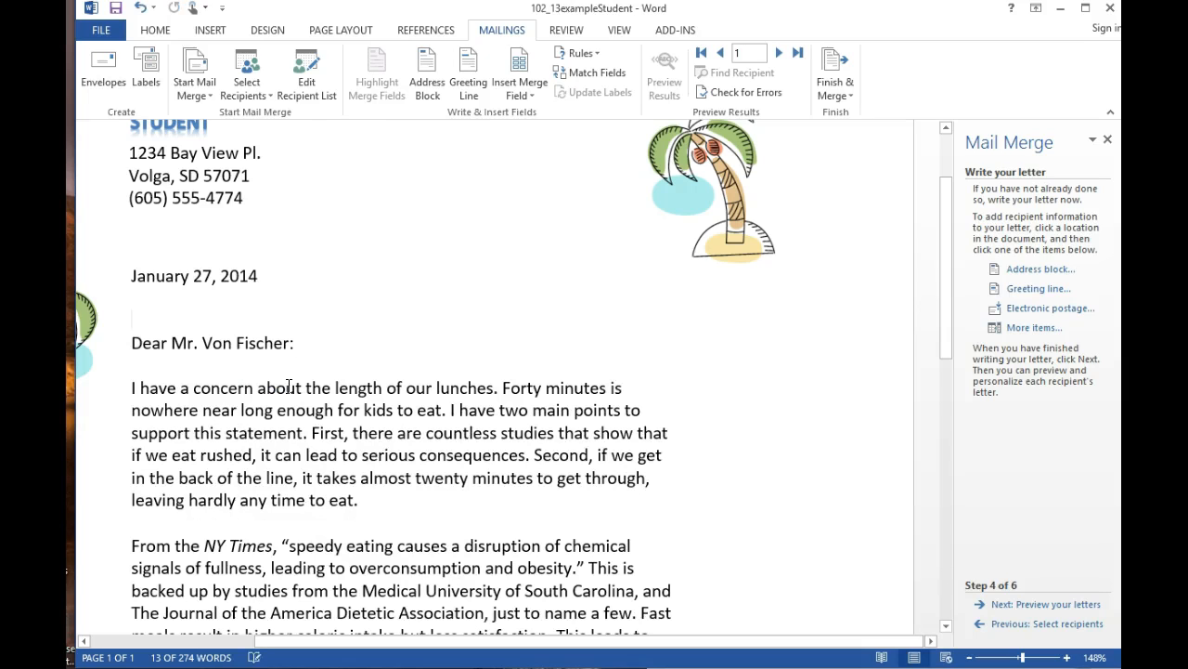
{"action": "key", "text": "Return"}
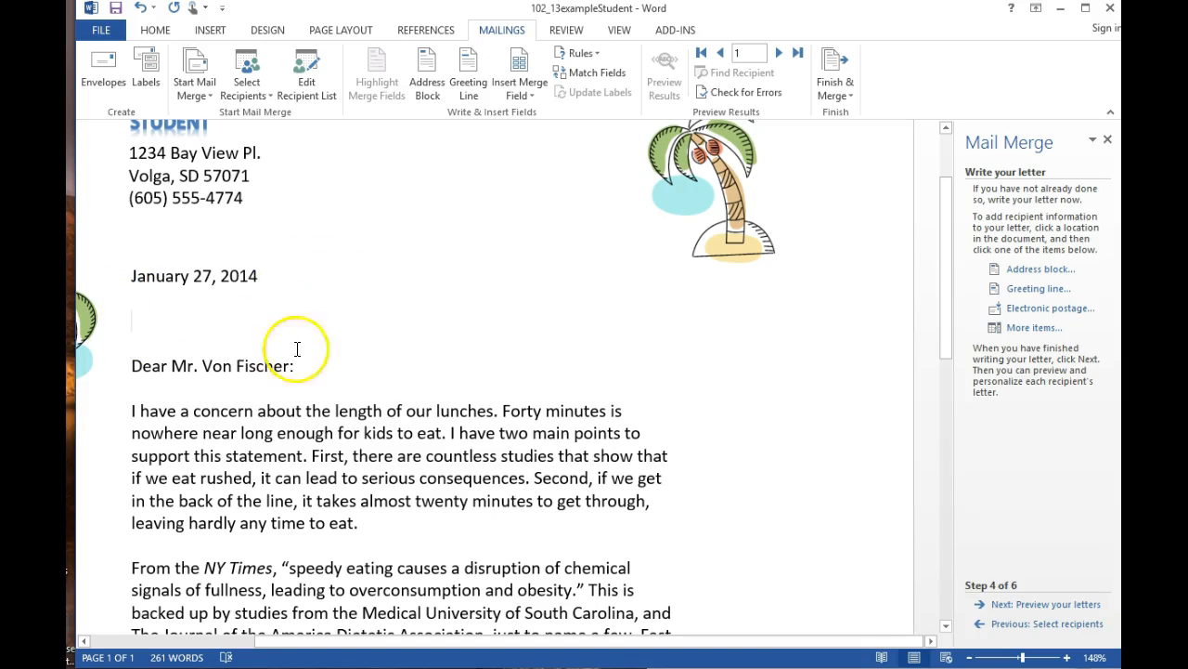
Insert an address block below the date without the company name, using the Mr. Joshua Randall Jr. format, after previewing the recipients' addresses
{"action": "left_click", "coordinate": [1033, 281]}
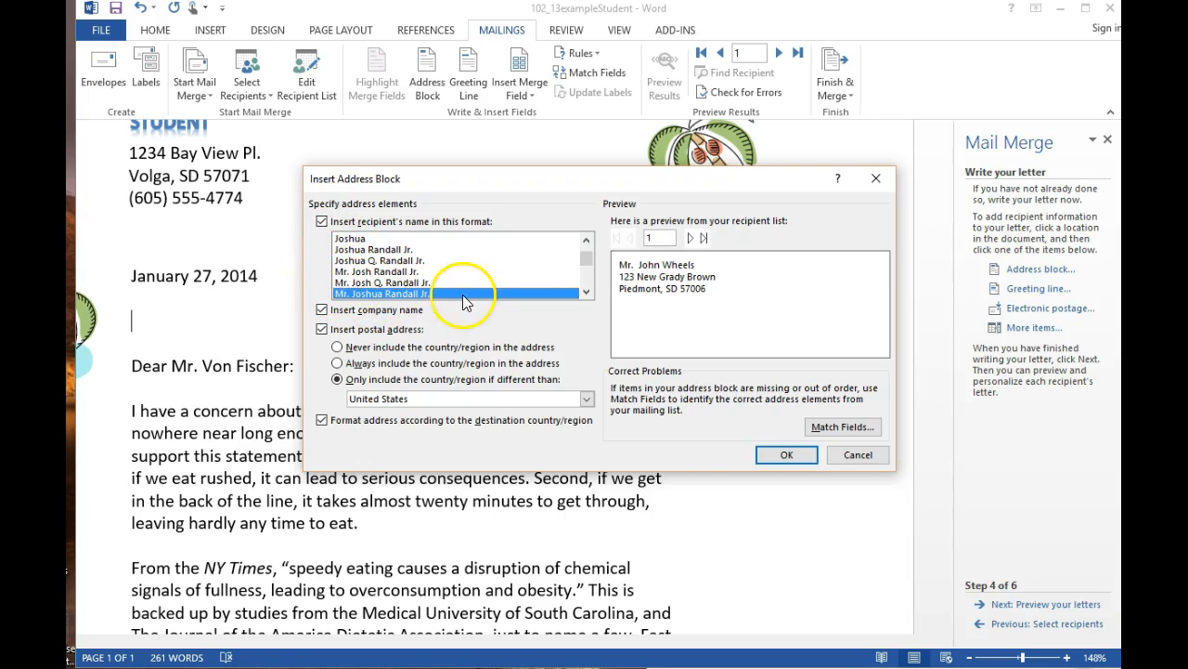
{"action": "left_click", "coordinate": [322, 309]}
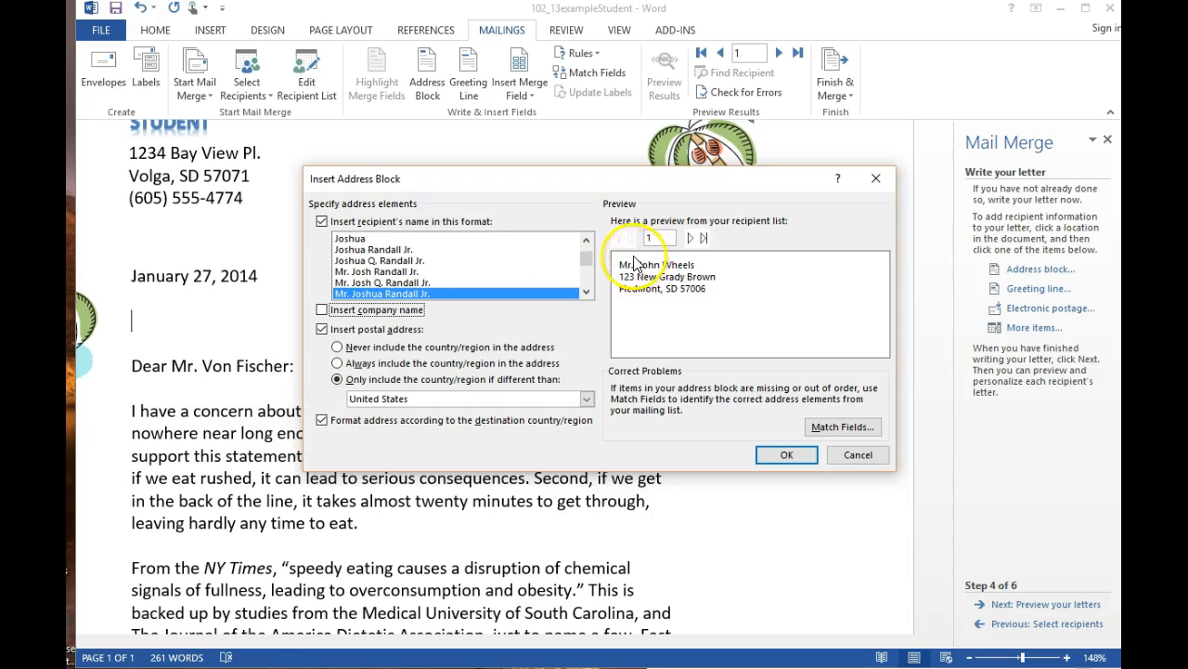
{"action": "left_click", "coordinate": [691, 239]}
{"action": "left_click", "coordinate": [692, 238]}
{"action": "left_click", "coordinate": [692, 239]}
{"action": "left_click", "coordinate": [691, 239]}
{"action": "left_click", "coordinate": [777, 455]}
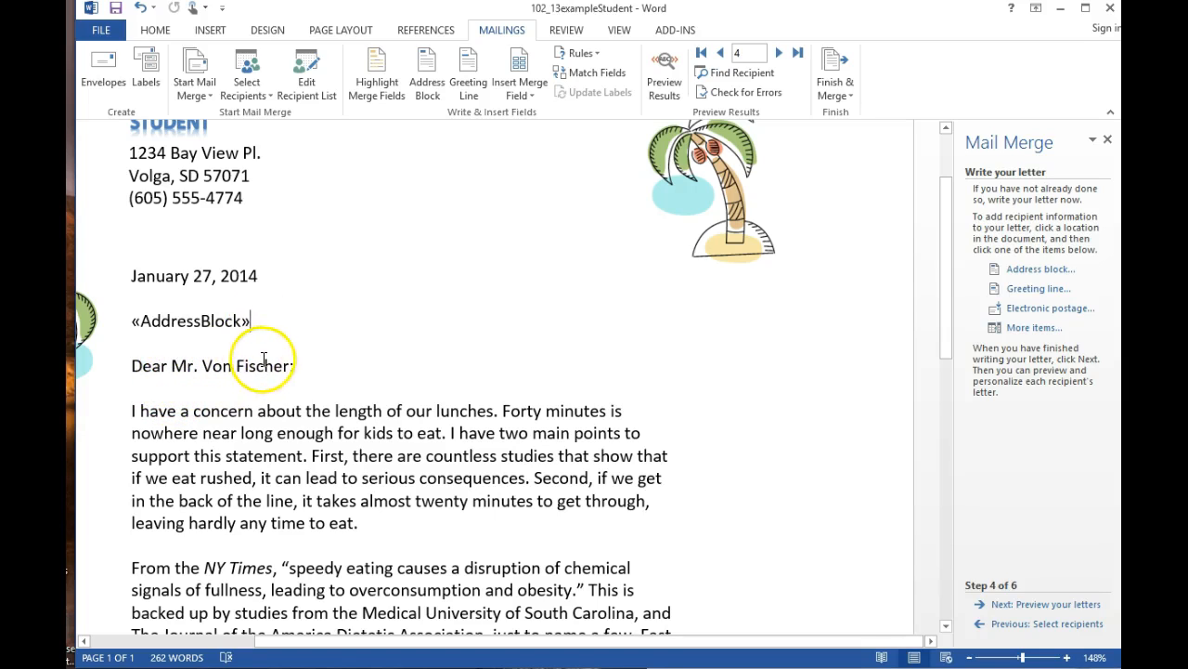
{"action": "left_click_drag", "start_coordinate": [171, 368], "coordinate": [278, 364]}
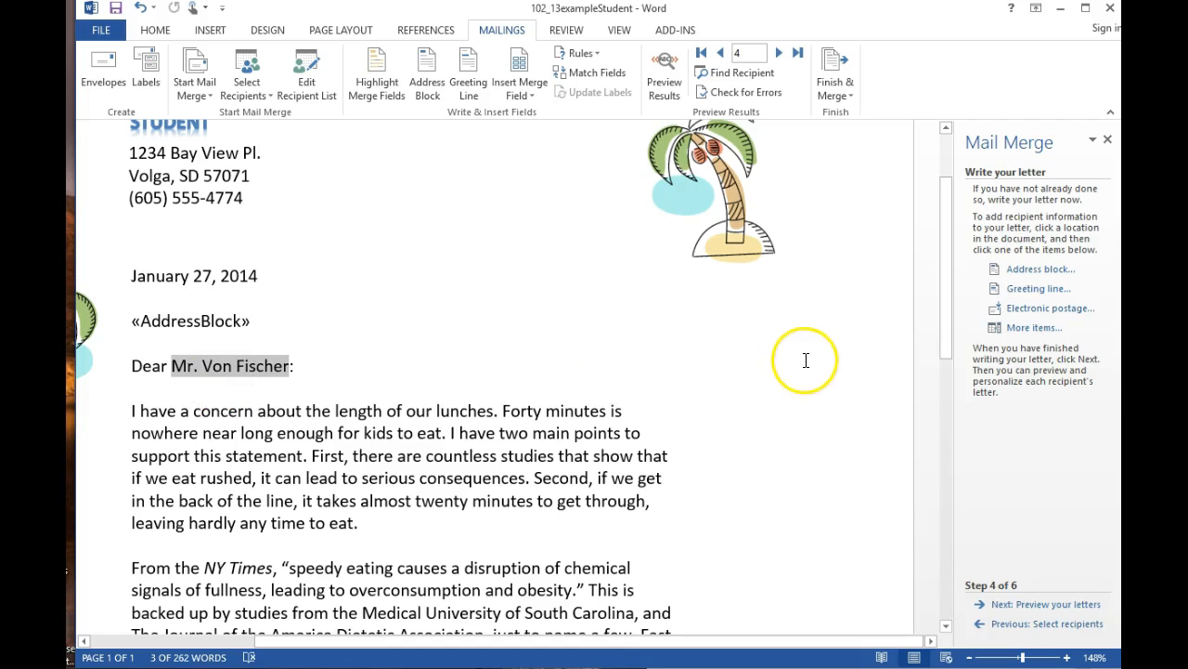
{"action": "left_click", "coordinate": [1034, 328]}
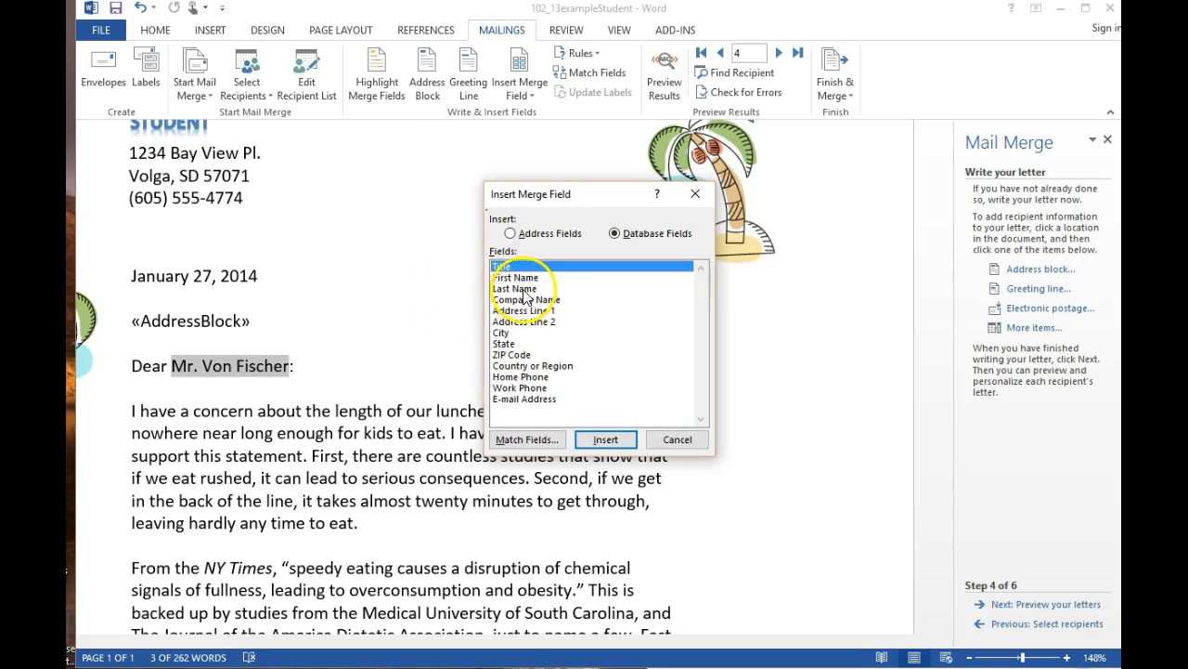
{"action": "left_click", "coordinate": [685, 440]}
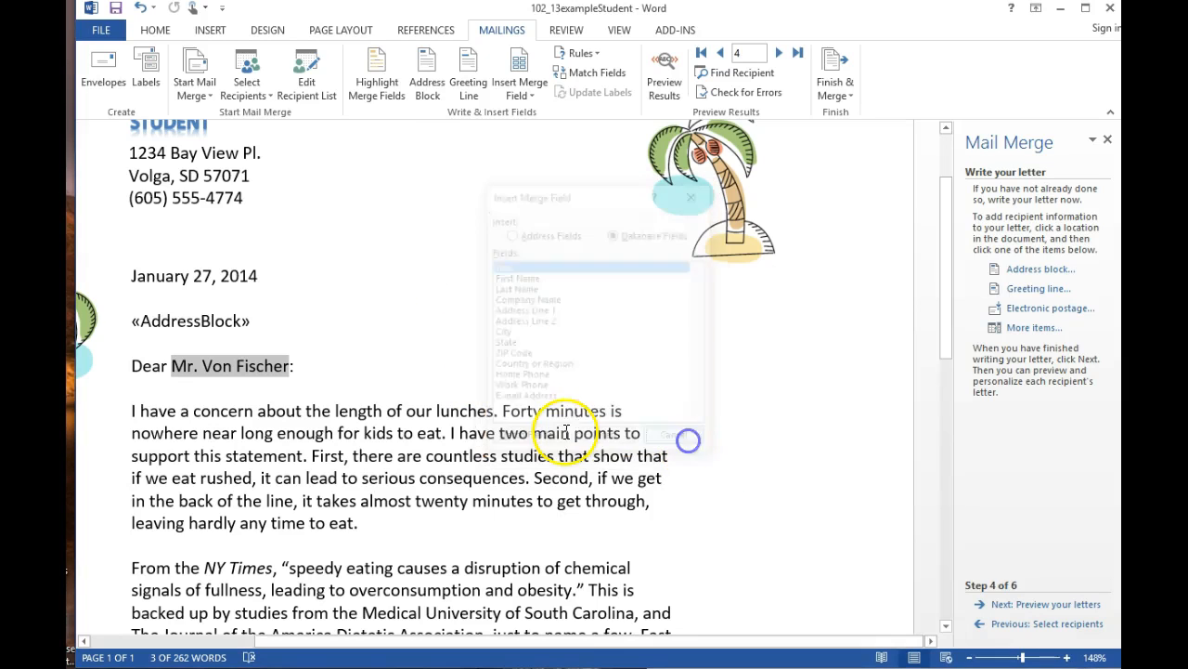
{"action": "left_click_drag", "start_coordinate": [218, 366], "coordinate": [151, 369]}
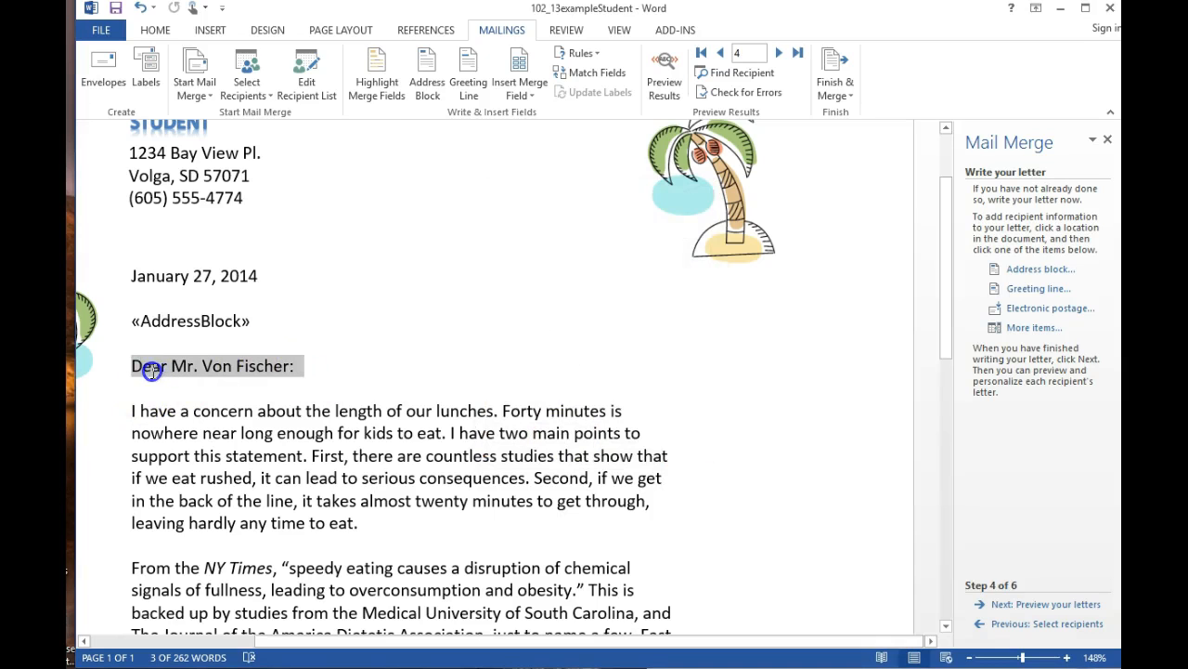
{"action": "left_click", "coordinate": [1048, 292]}
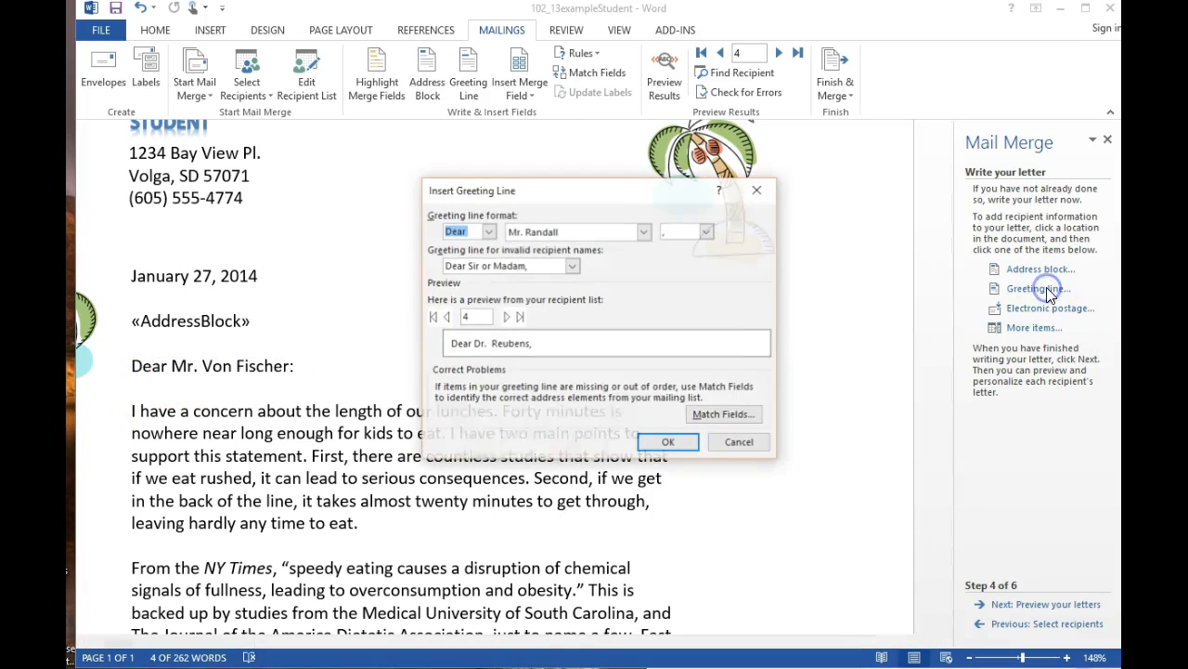
{"action": "left_click", "coordinate": [739, 443]}
Replace the letter's typed salutation with a greeting line using Dear, the Mr. Randall name format and a colon
{"action": "left_click_drag", "start_coordinate": [298, 373], "coordinate": [145, 379]}
{"action": "key", "text": "Delete"}
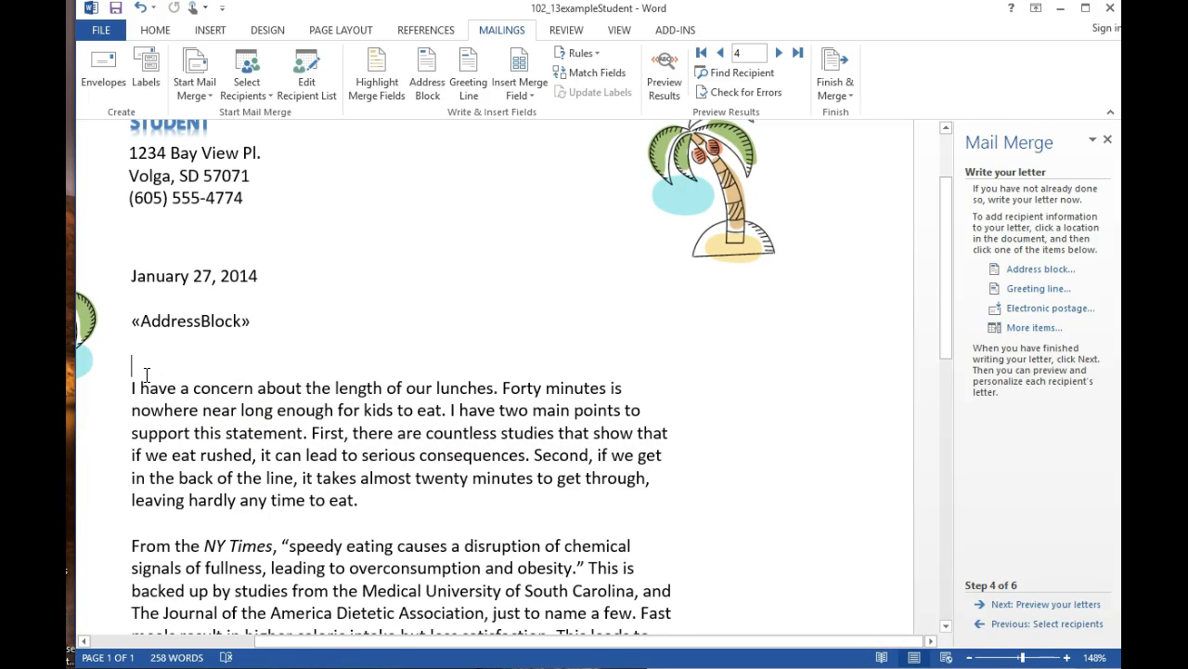
{"action": "left_click", "coordinate": [1026, 288]}
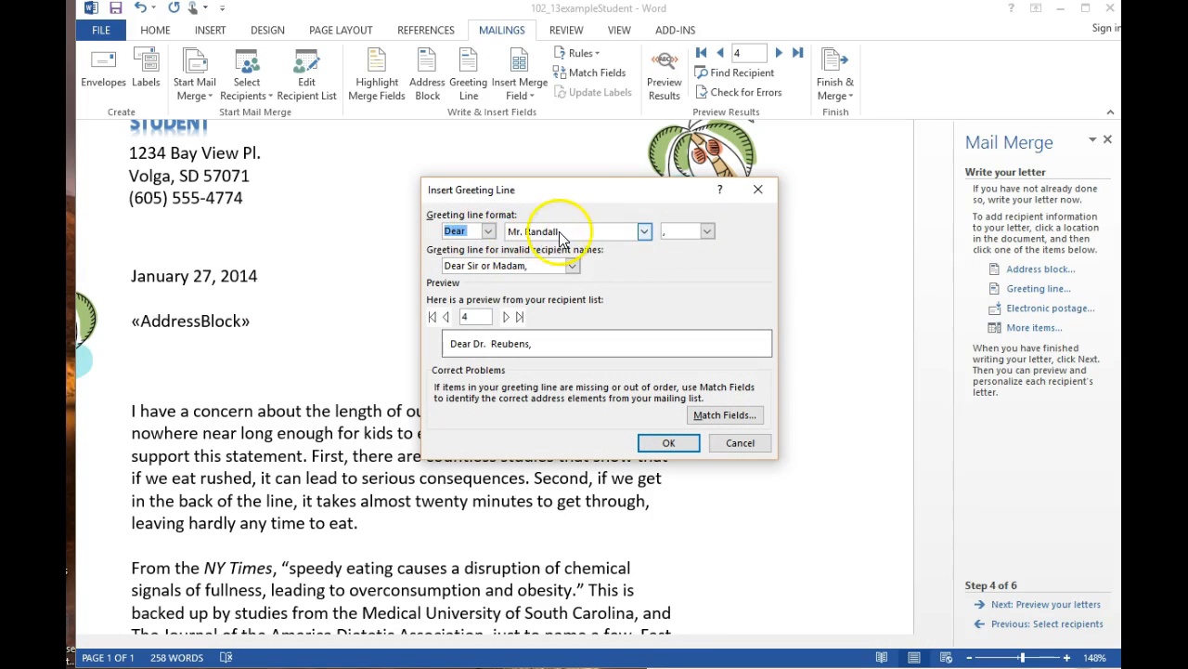
{"action": "left_click", "coordinate": [707, 232]}
{"action": "left_click", "coordinate": [684, 258]}
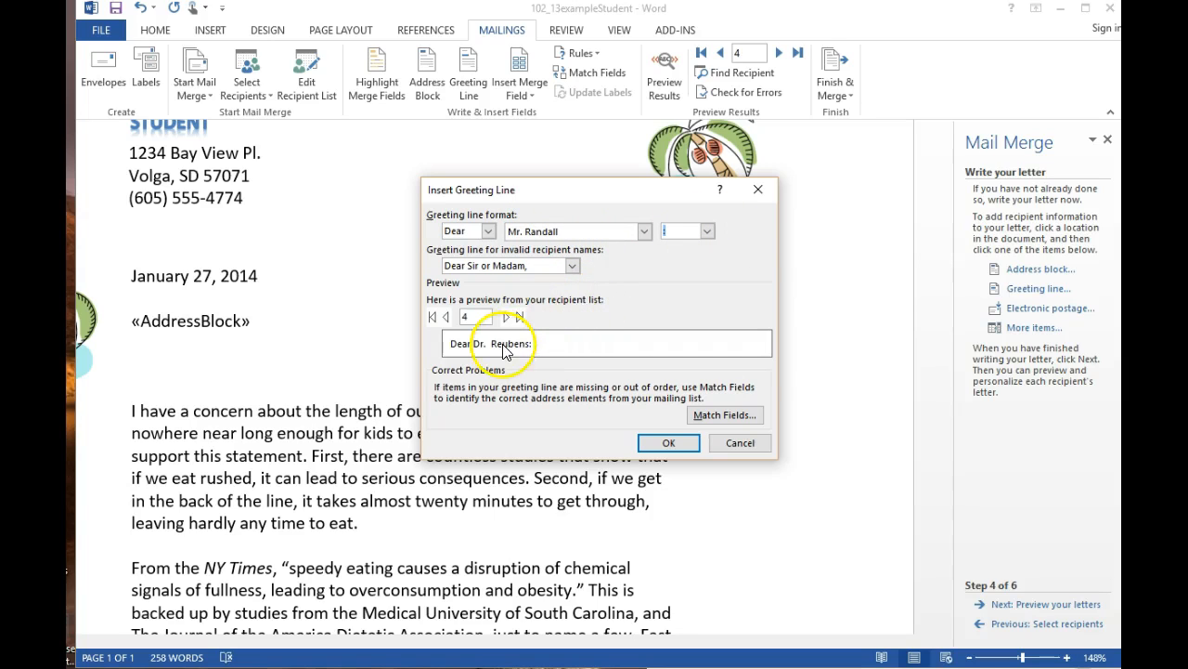
{"action": "left_click", "coordinate": [658, 444]}
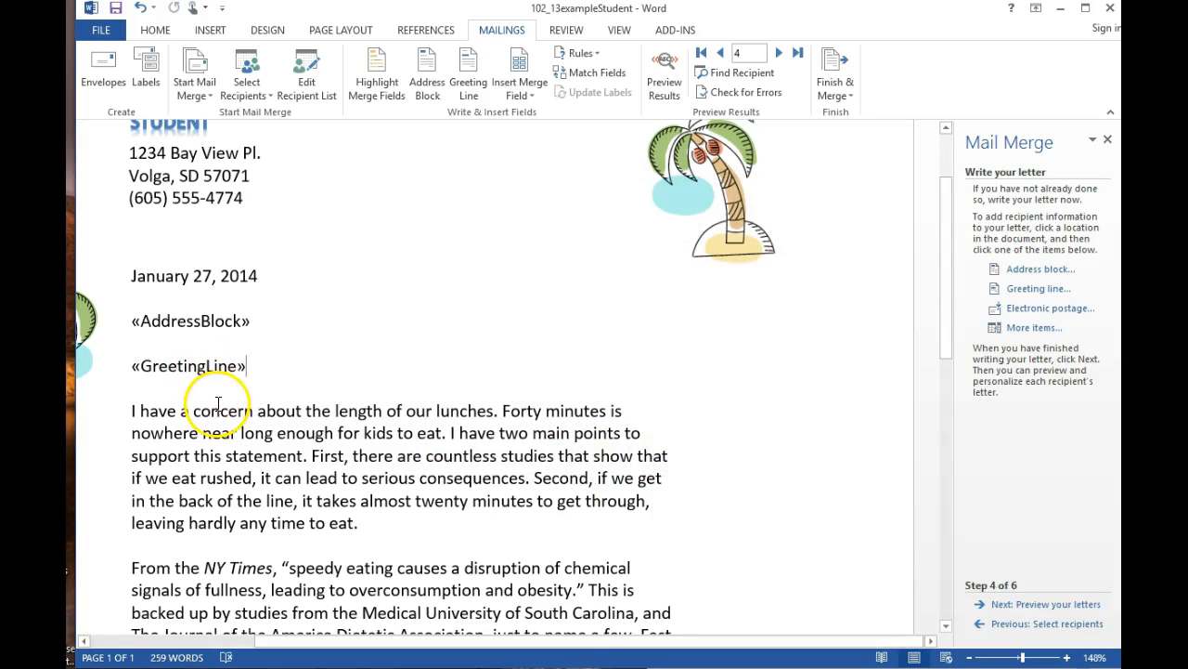
Replace the letter's typed date with an automatically updating date in the June 12, 2016 format
{"action": "scroll", "coordinate": [247, 453], "scroll_direction": "down", "scroll_amount": 4}
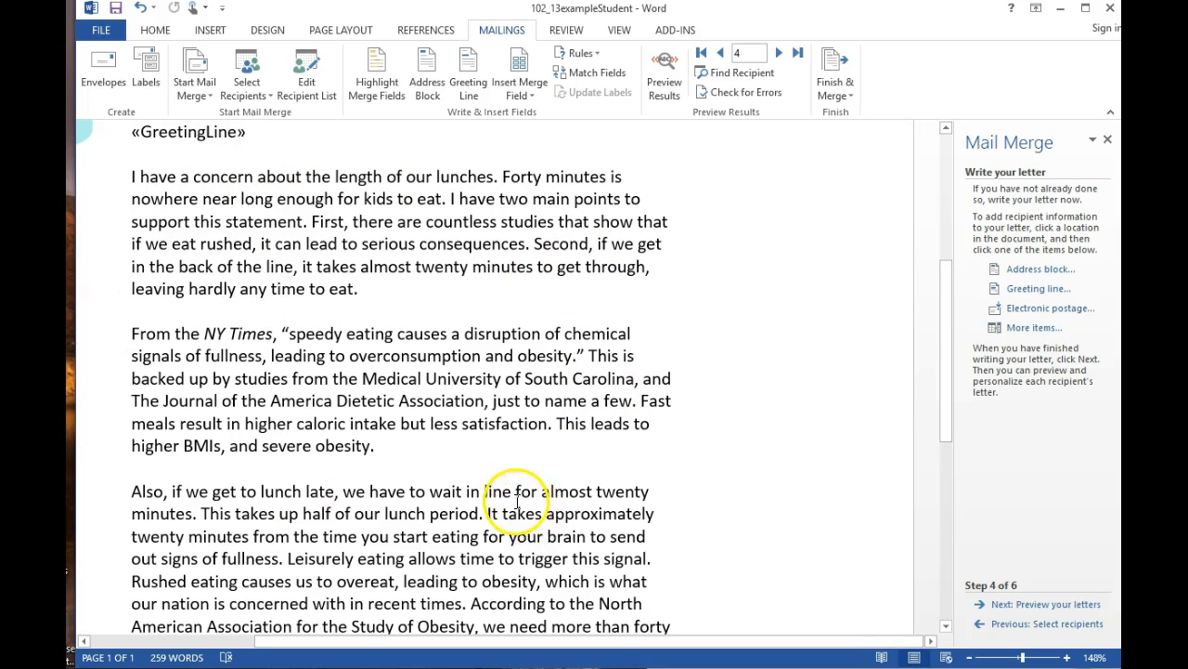
{"action": "scroll", "coordinate": [525, 506], "scroll_direction": "down", "scroll_amount": 5}
{"action": "scroll", "coordinate": [516, 501], "scroll_direction": "up", "scroll_amount": 6}
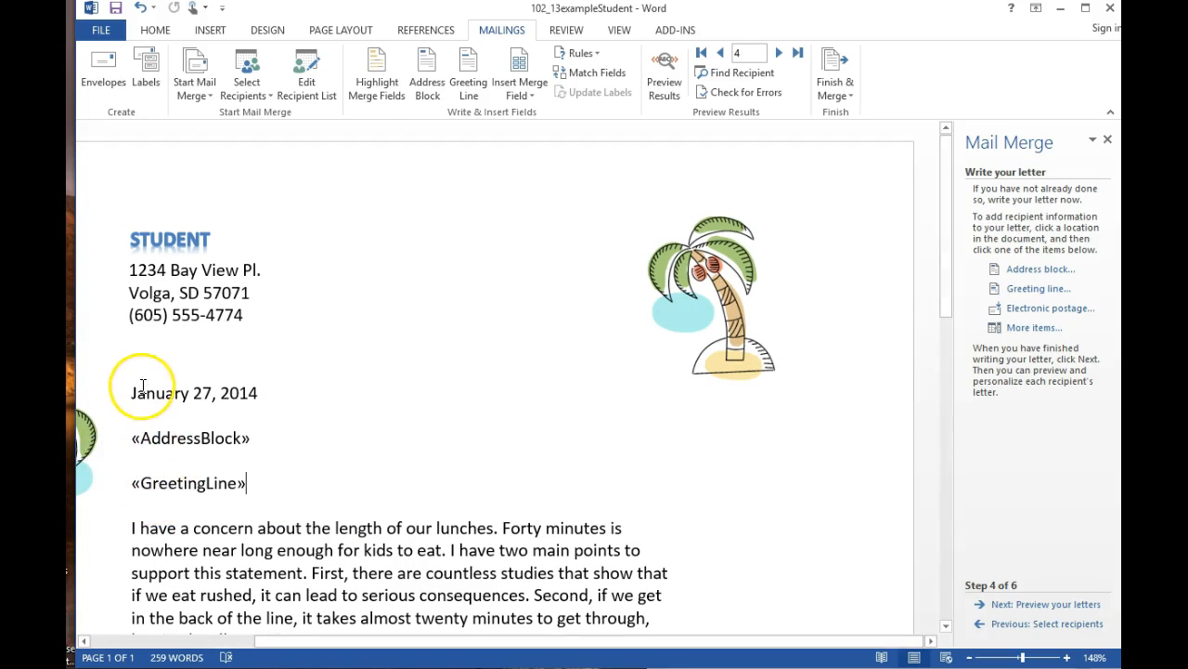
{"action": "left_click_drag", "start_coordinate": [206, 394], "coordinate": [235, 393]}
{"action": "left_click", "coordinate": [261, 394]}
{"action": "triple_click", "coordinate": [168, 392]}
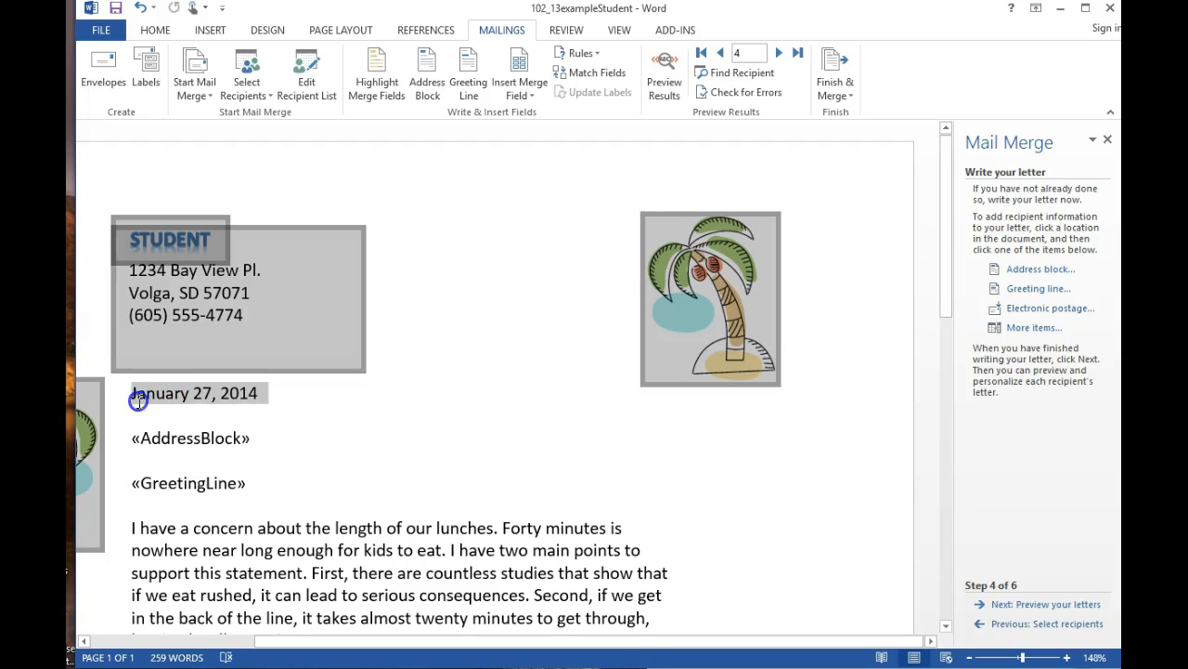
{"action": "left_click", "coordinate": [195, 395]}
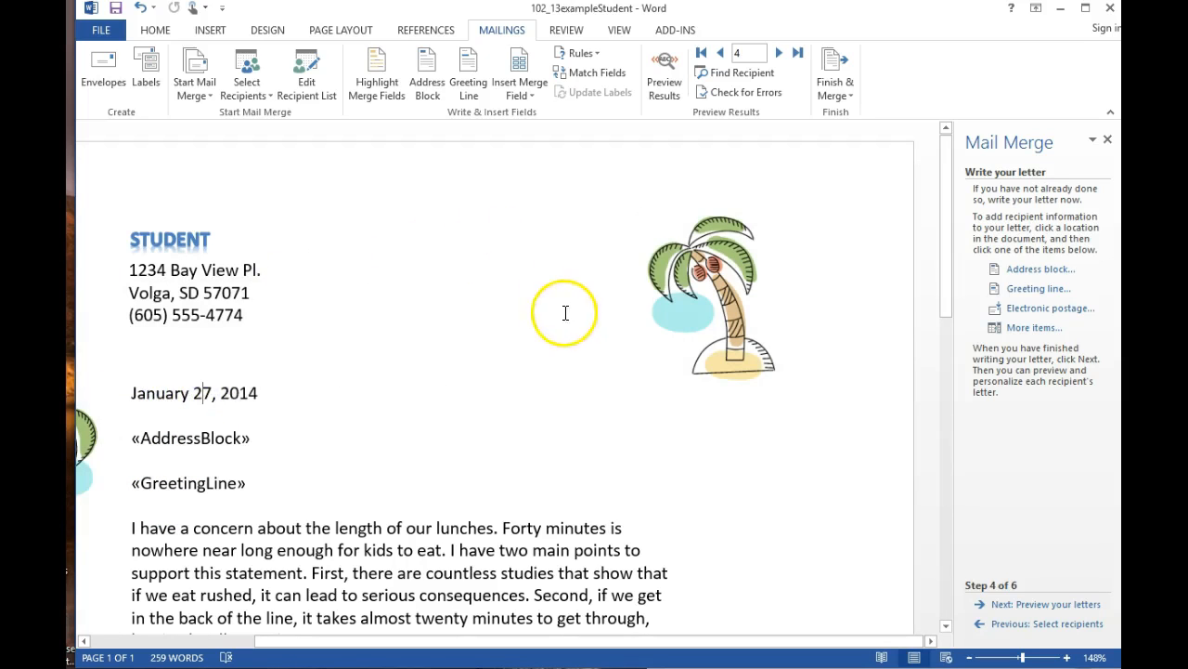
{"action": "left_click", "coordinate": [212, 30]}
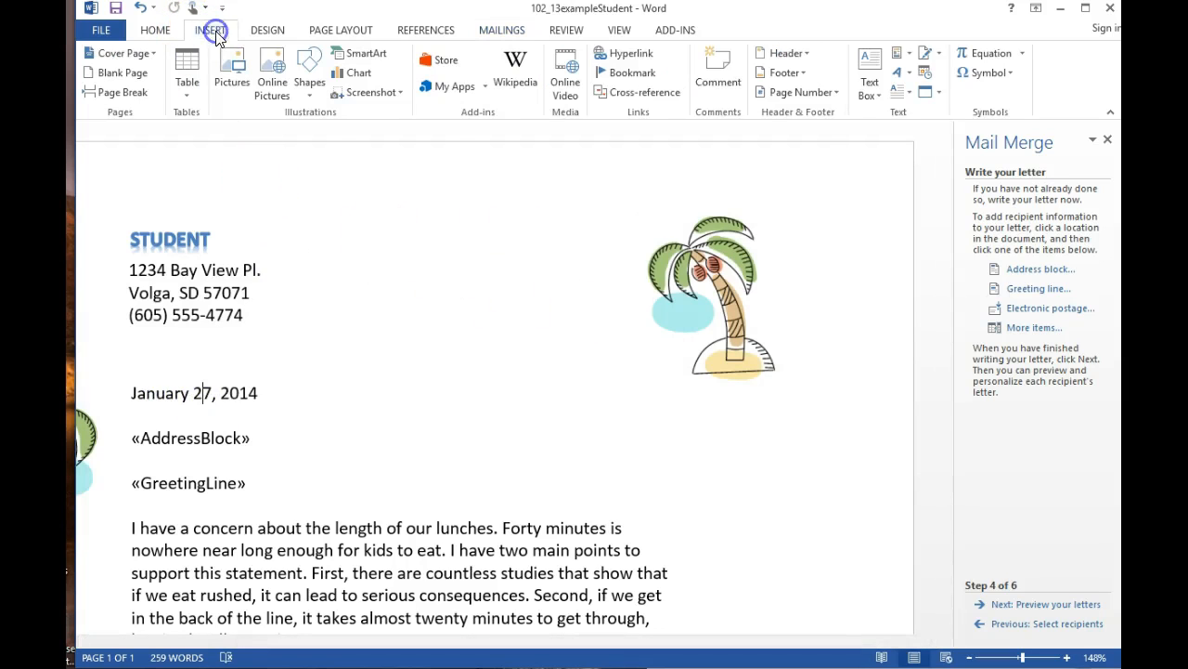
{"action": "triple_click", "coordinate": [134, 392]}
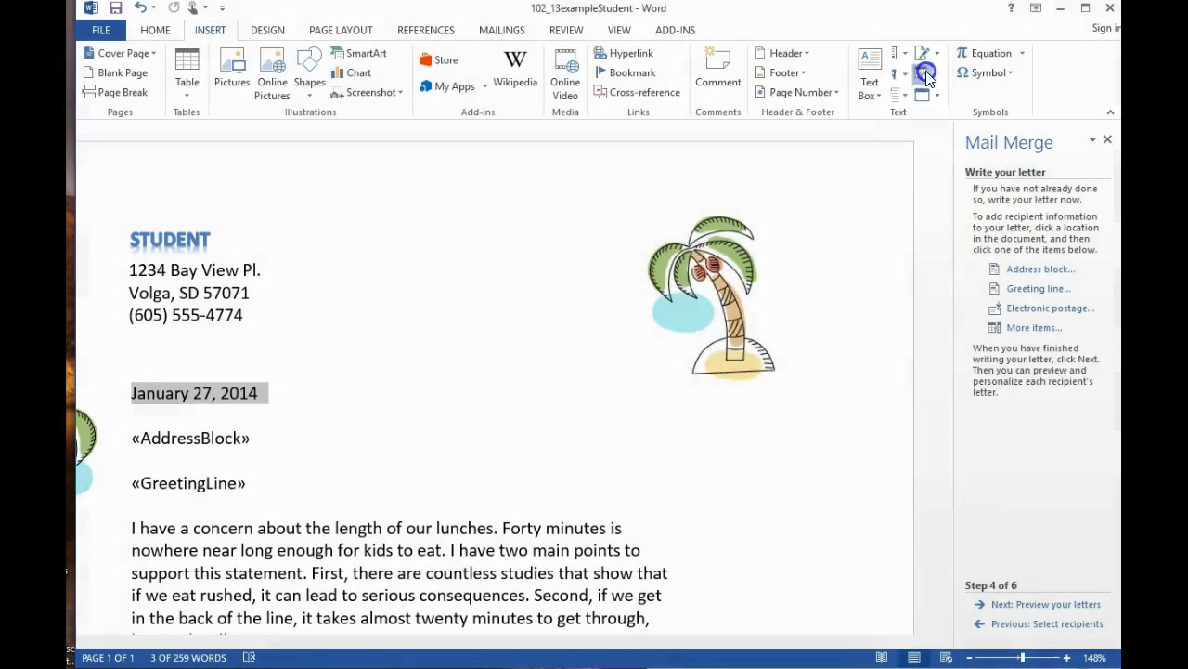
{"action": "left_click", "coordinate": [924, 73]}
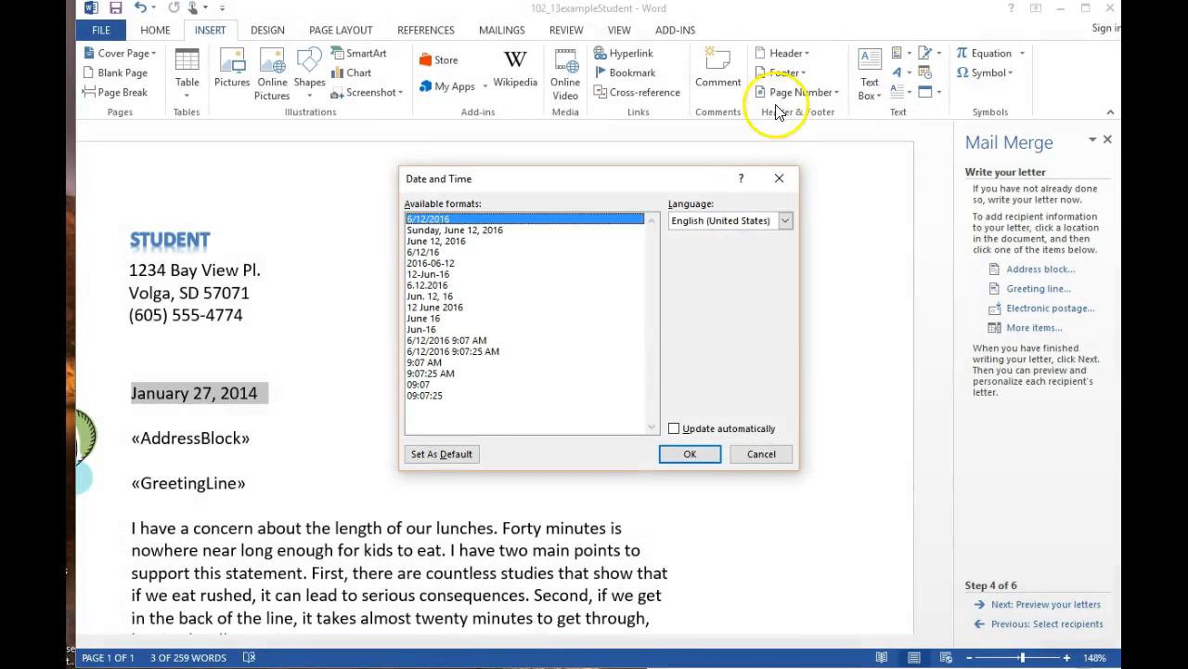
{"action": "left_click", "coordinate": [427, 241]}
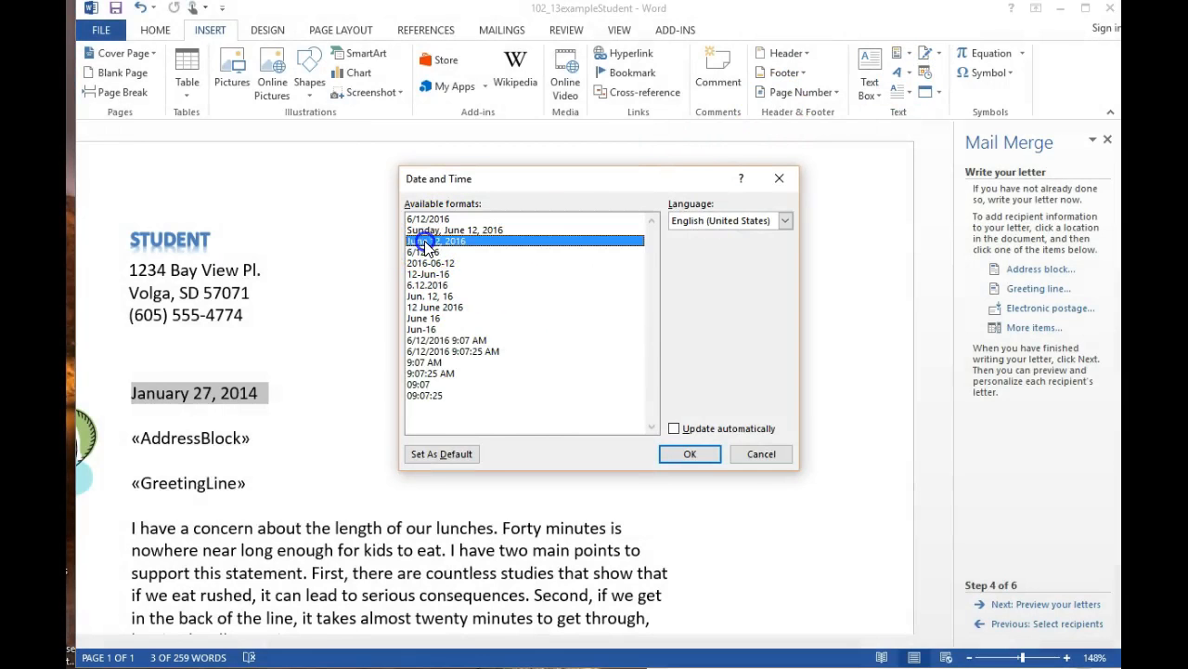
{"action": "left_click", "coordinate": [676, 428]}
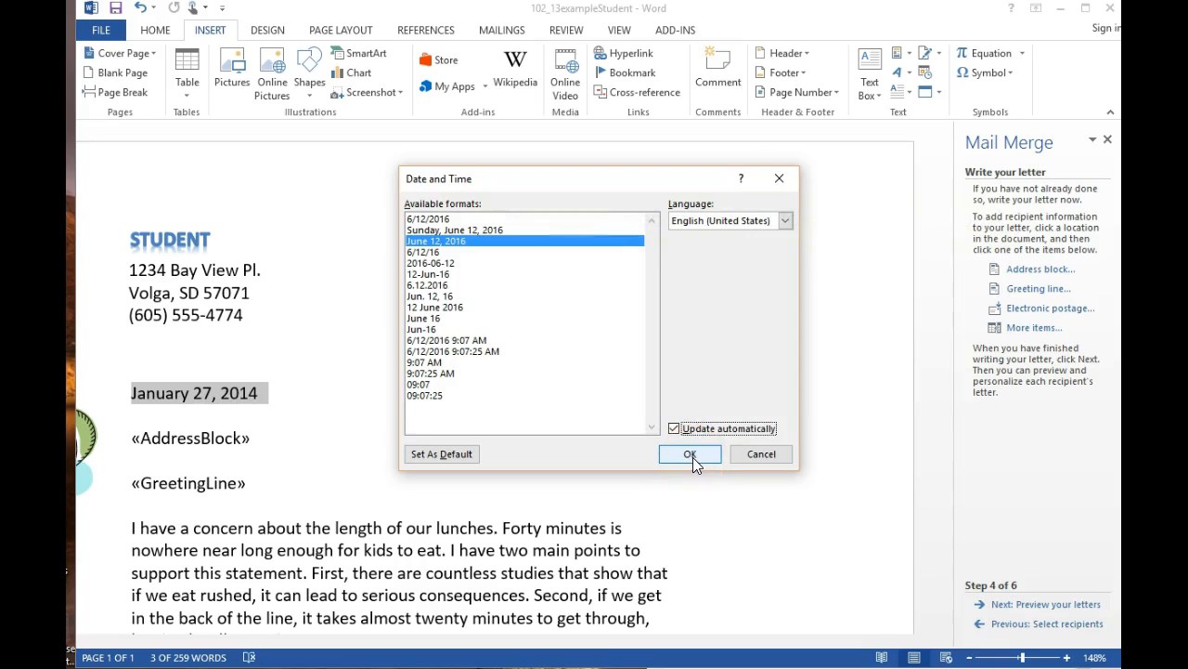
{"action": "left_click", "coordinate": [690, 454]}
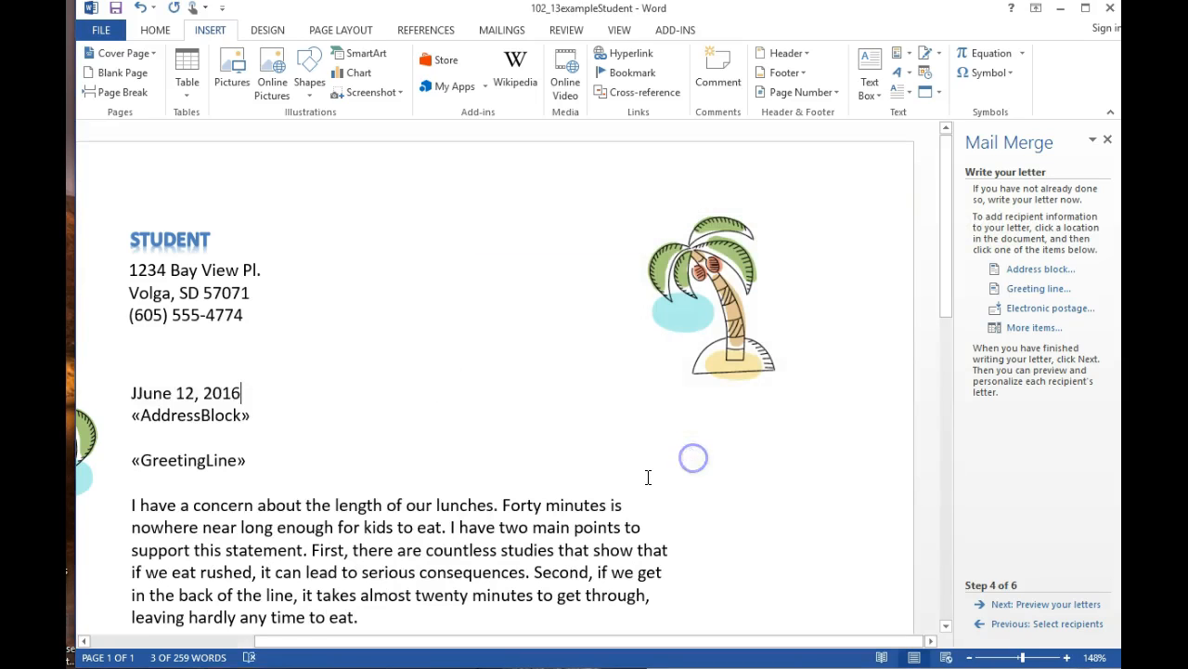
Remove the stray J before the inserted date and add an empty line between the date and the address block
{"action": "left_click", "coordinate": [135, 392]}
{"action": "key", "text": "BackSpace"}
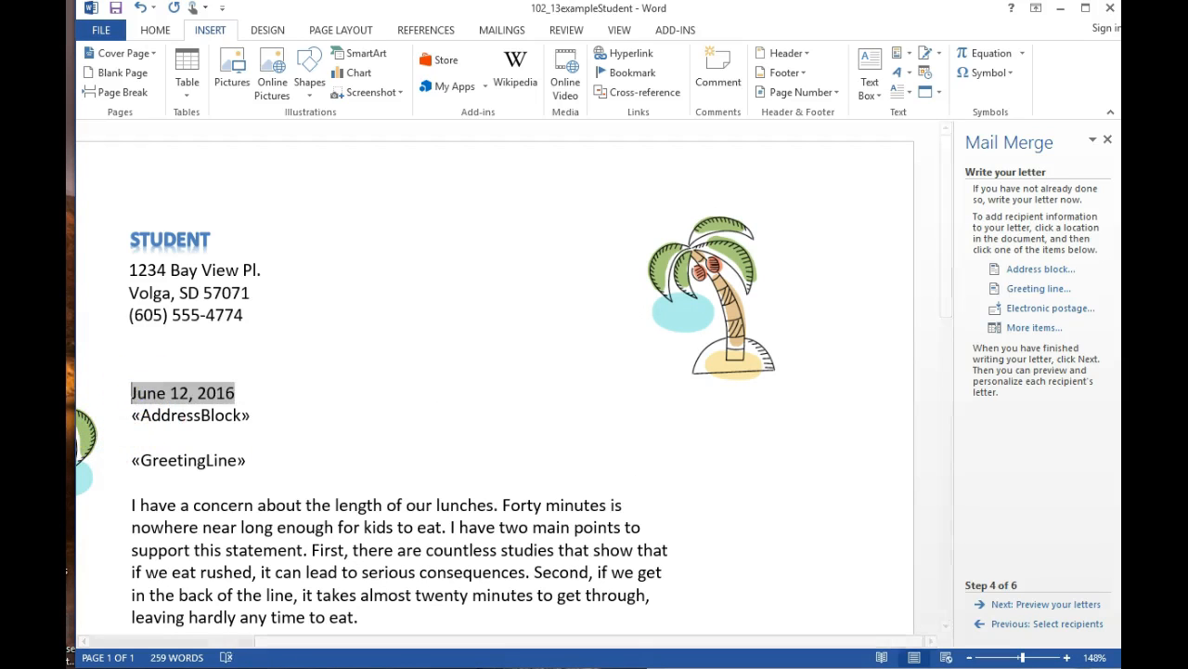
{"action": "left_click", "coordinate": [149, 342]}
{"action": "left_click", "coordinate": [255, 386]}
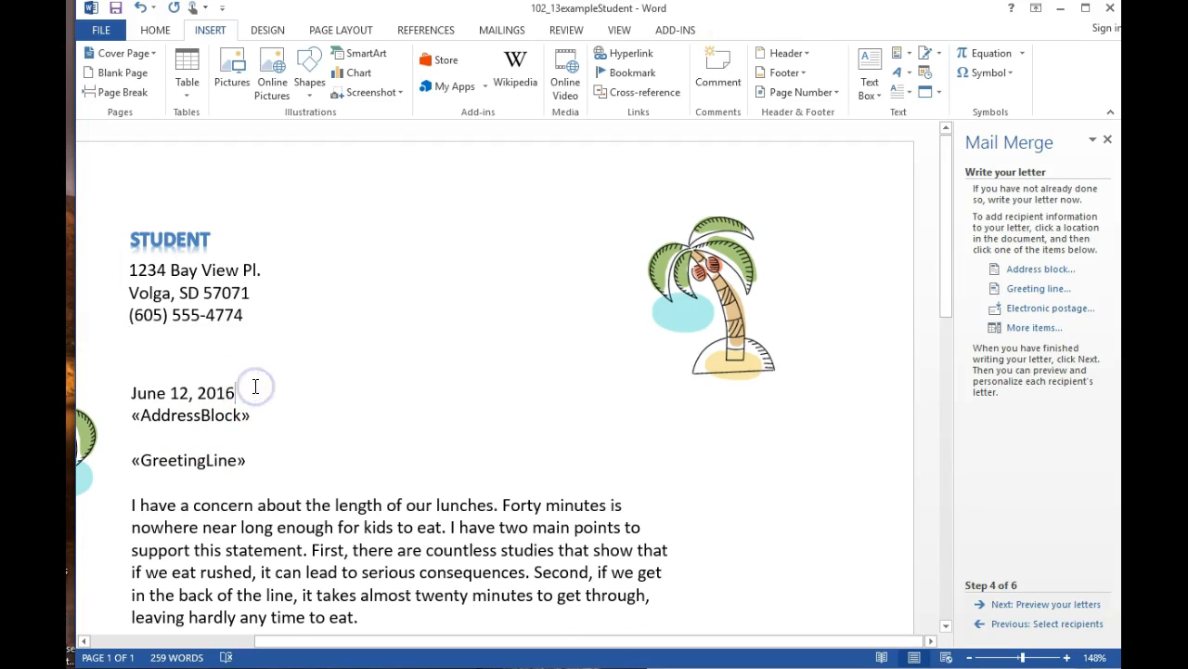
{"action": "key", "text": "Return"}
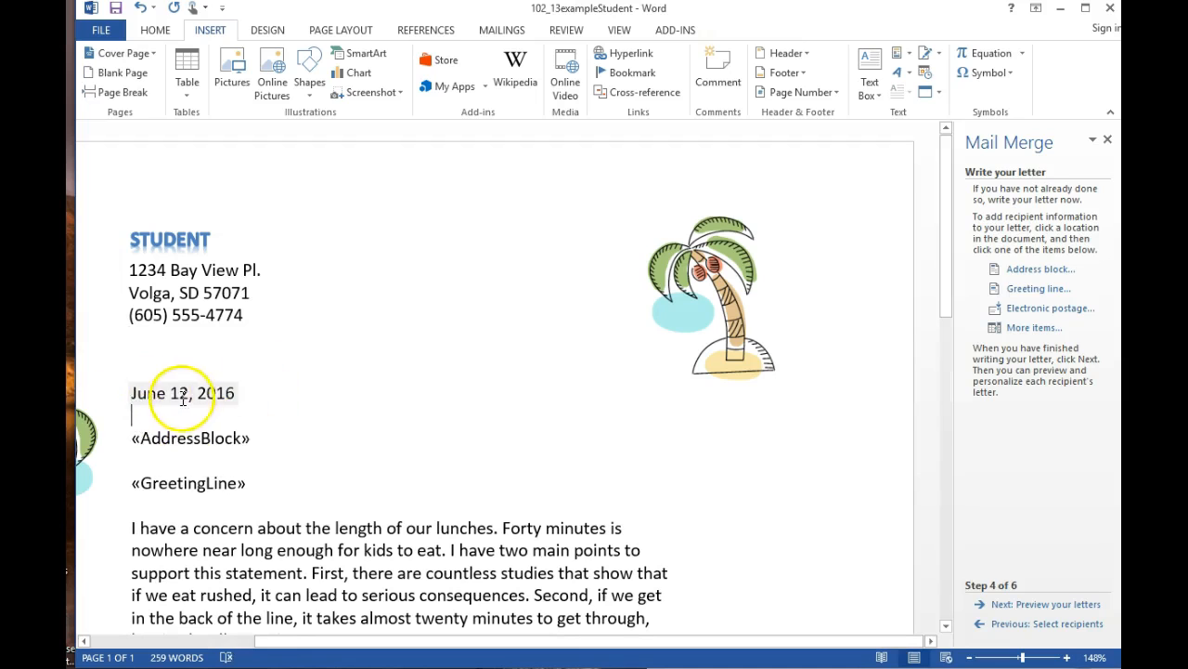
Advance the wizard to previewing the letters and check each merged letter from recipient 4 back to recipient 1
{"action": "left_click", "coordinate": [1047, 604]}
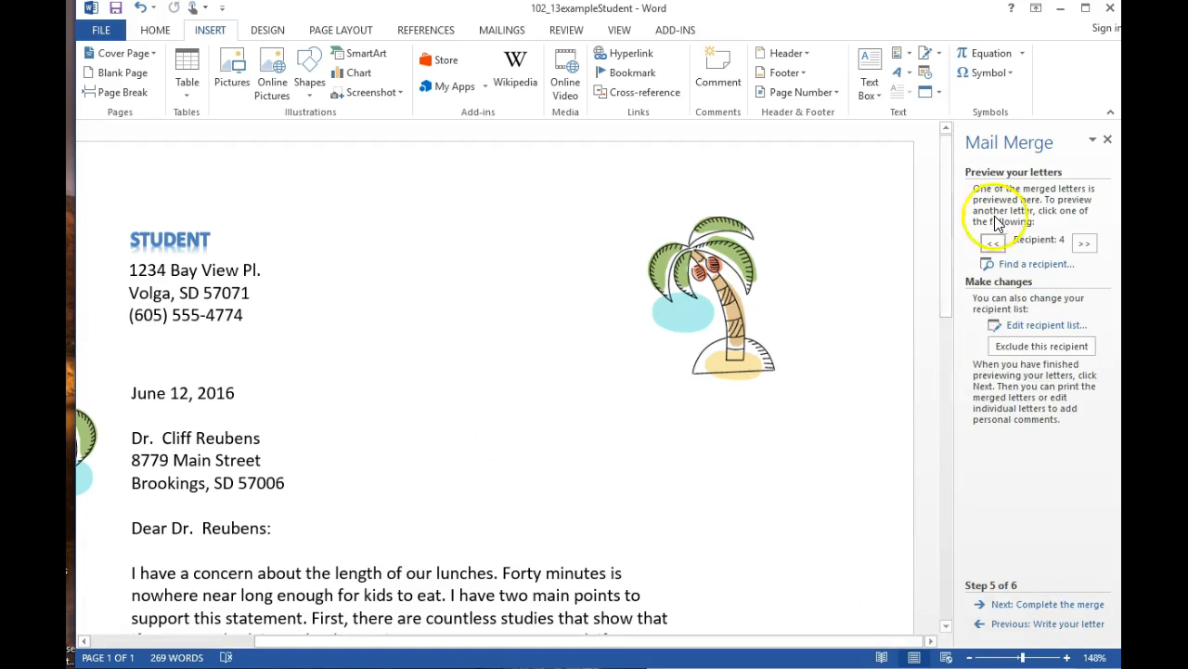
{"action": "left_click", "coordinate": [153, 414]}
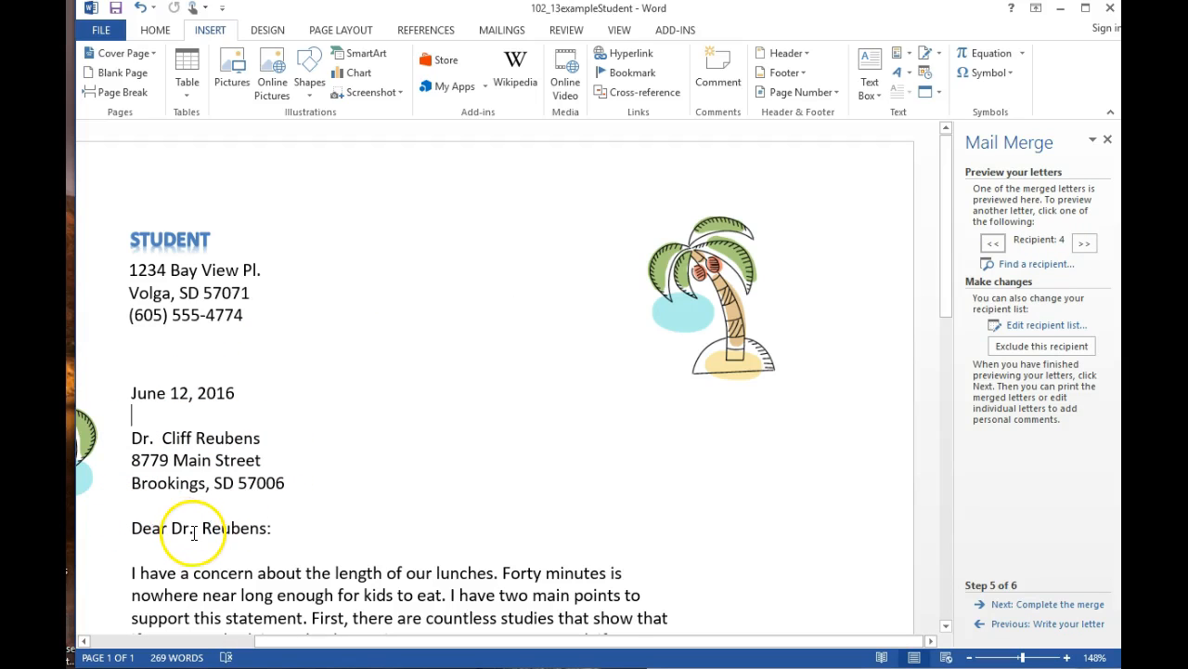
{"action": "left_click", "coordinate": [995, 242]}
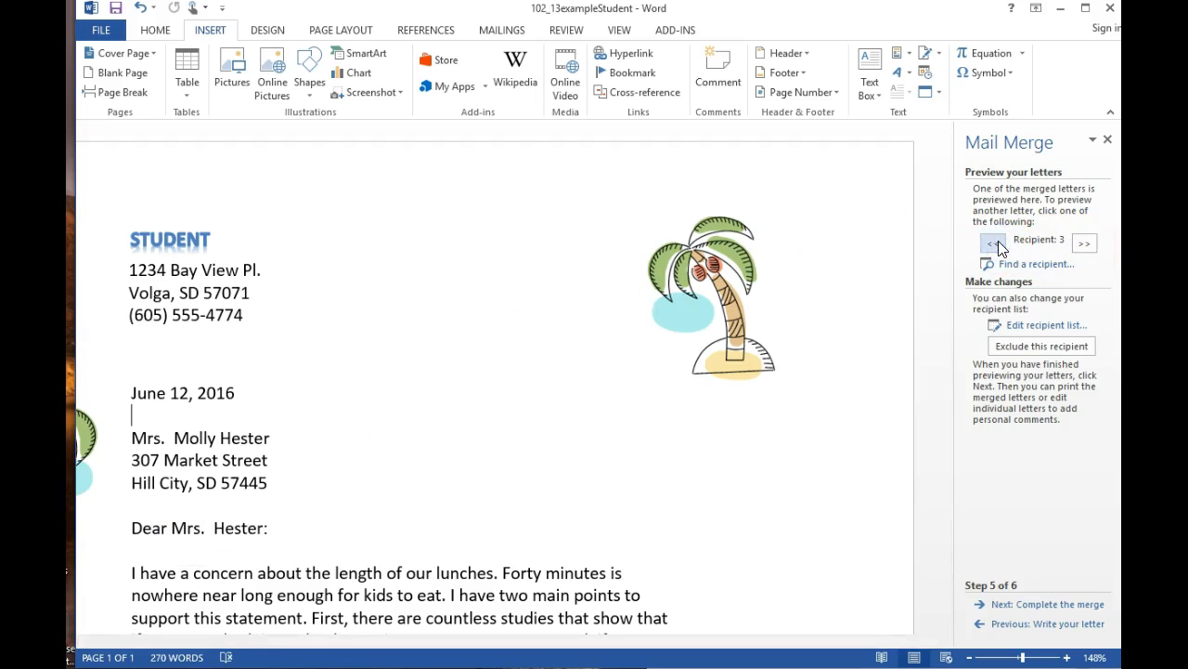
{"action": "left_click", "coordinate": [996, 242]}
{"action": "left_click", "coordinate": [996, 243]}
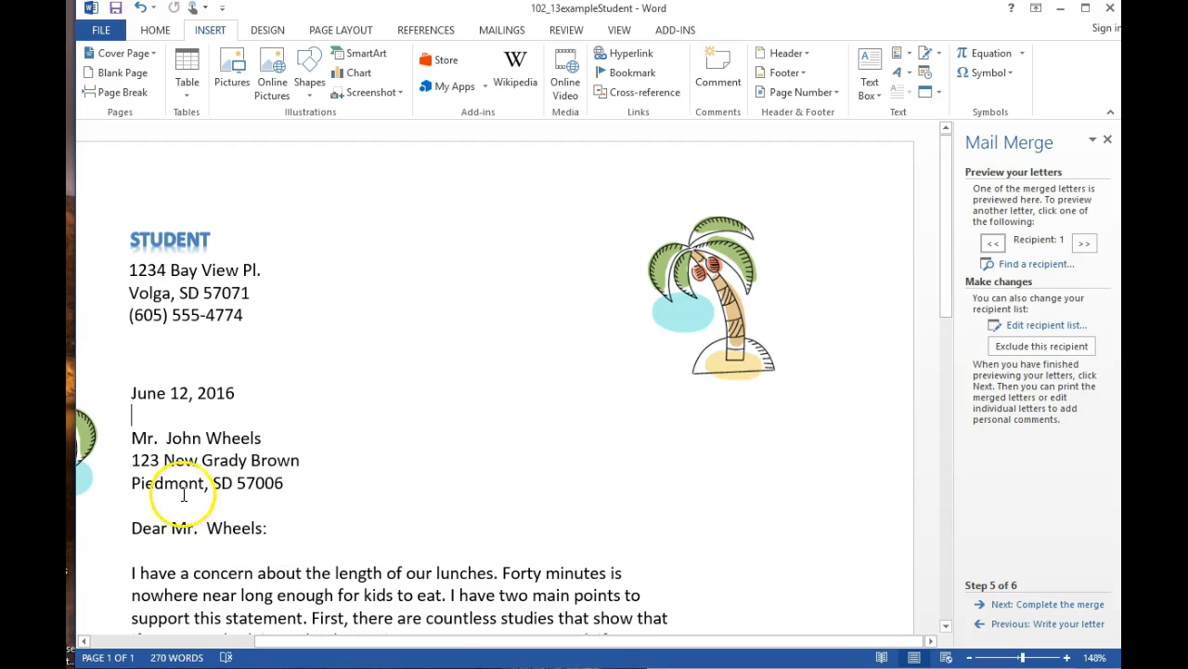
Complete the merge by generating individual letters for all records in a new document, and view the merged letters
{"action": "left_click", "coordinate": [1057, 605]}
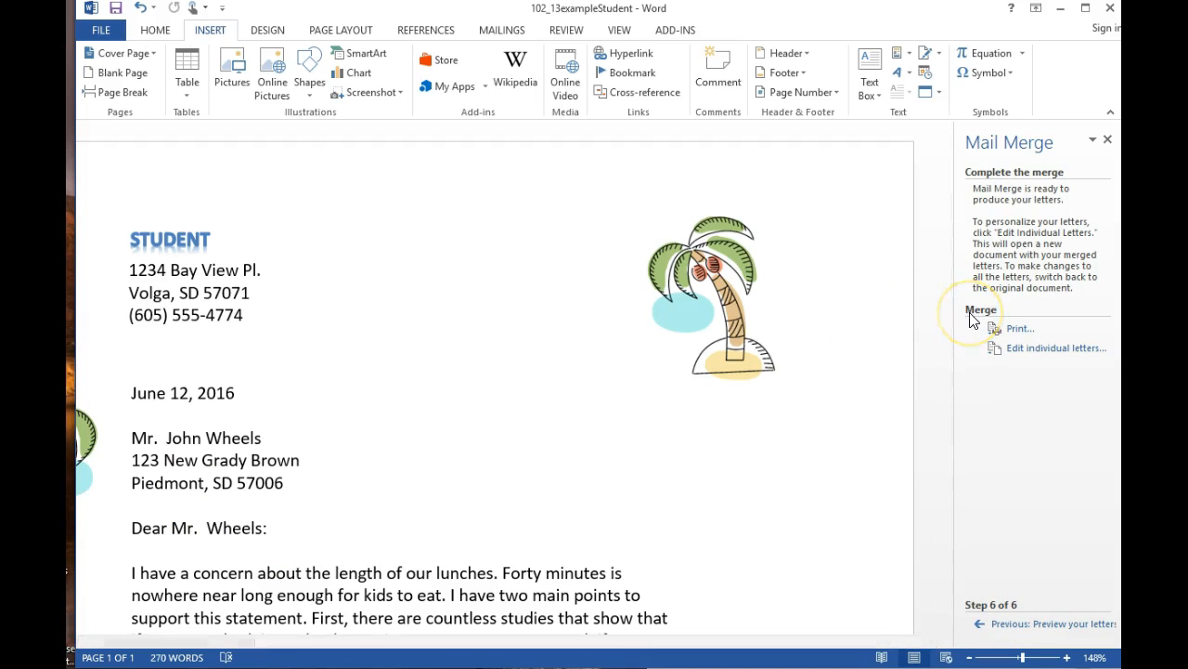
{"action": "left_click", "coordinate": [1036, 349]}
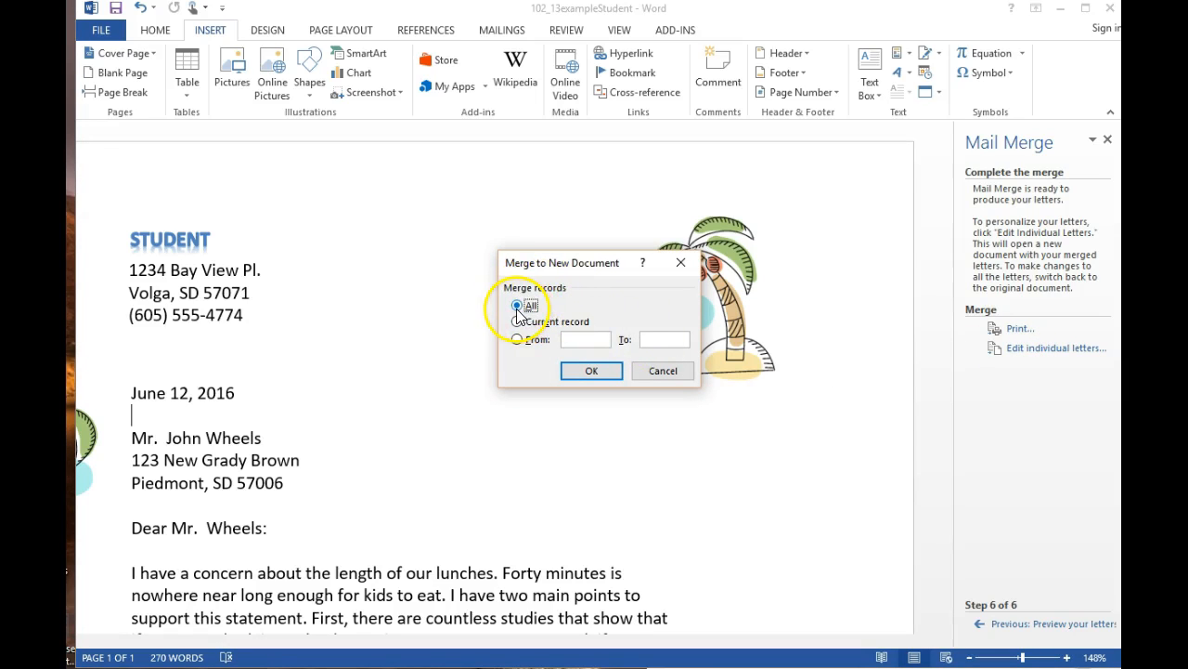
{"action": "left_click", "coordinate": [586, 371]}
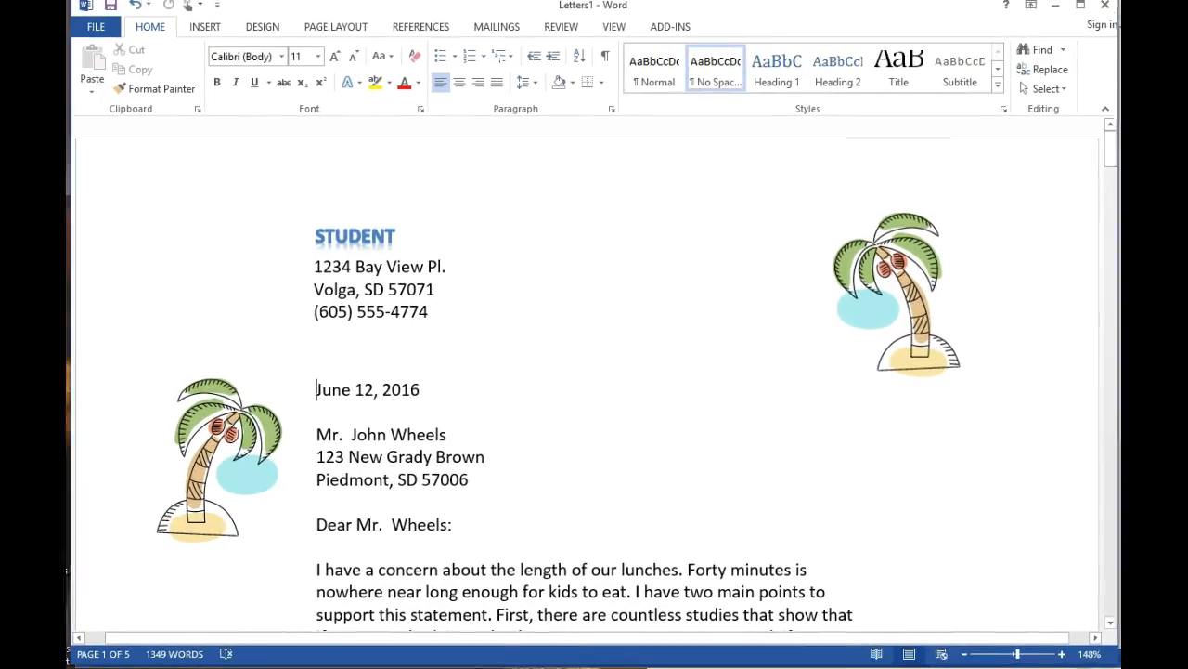
{"action": "mouse_move", "coordinate": [1113, 151]}
{"action": "left_mouse_down"}
{"action": "mouse_move", "coordinate": [1114, 608]}
{"action": "mouse_move", "coordinate": [1112, 149]}
{"action": "left_mouse_up"}
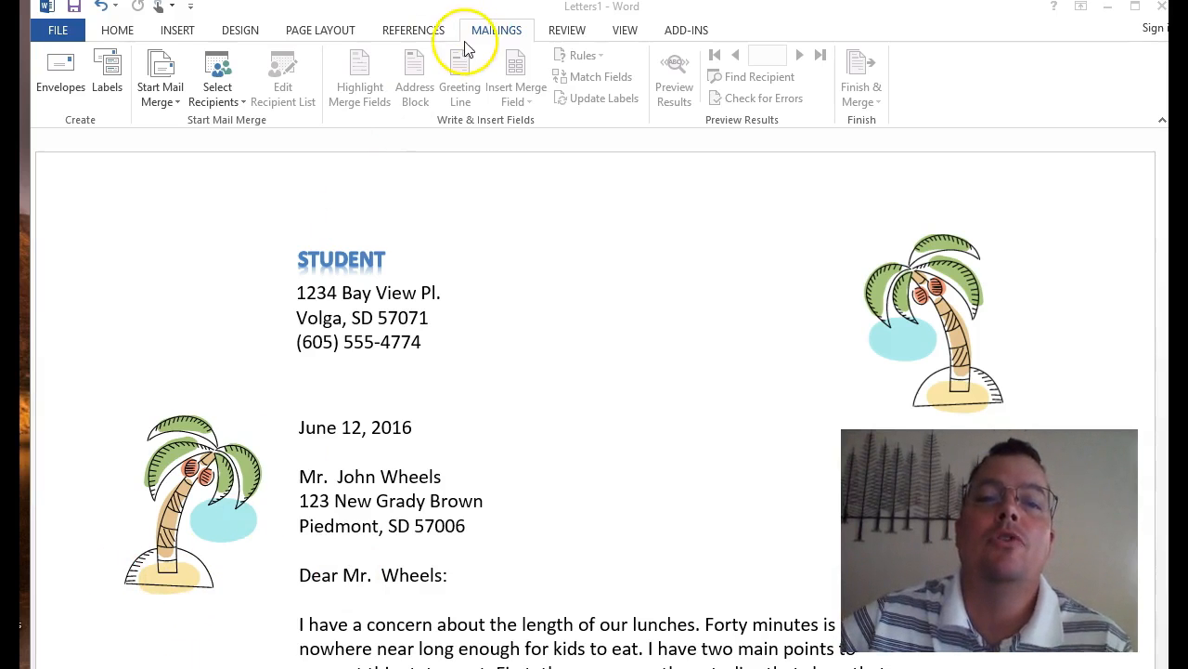
{"action": "left_click", "coordinate": [499, 31]}
{"action": "left_click", "coordinate": [163, 93]}
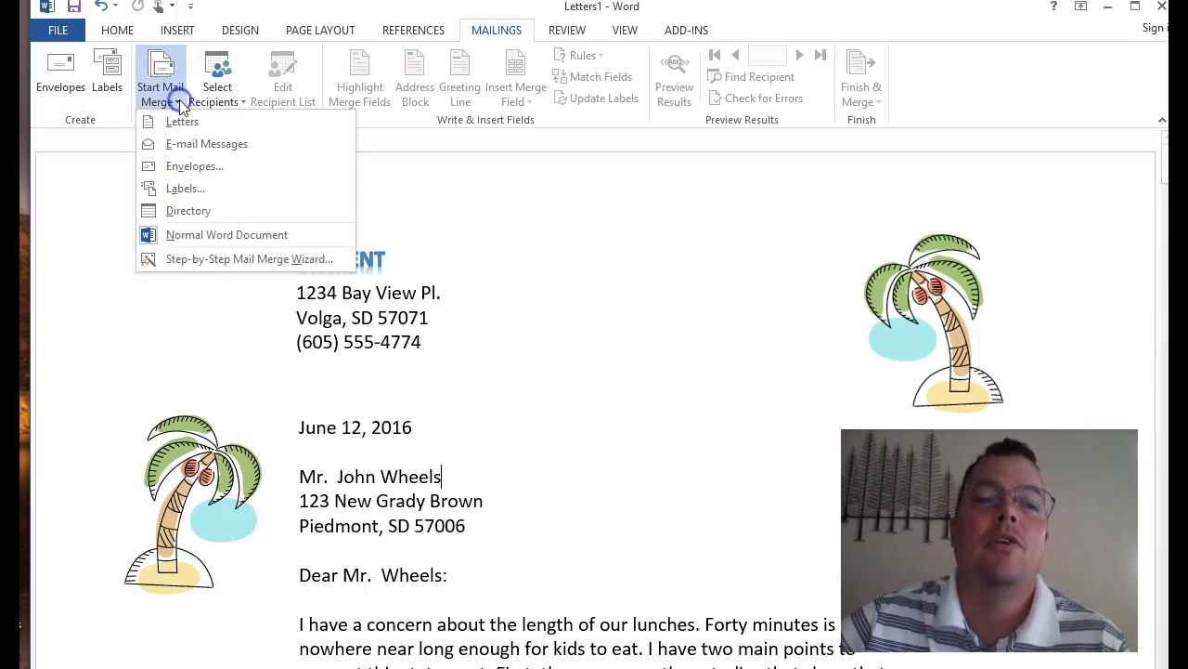
{"action": "left_click", "coordinate": [197, 257]}
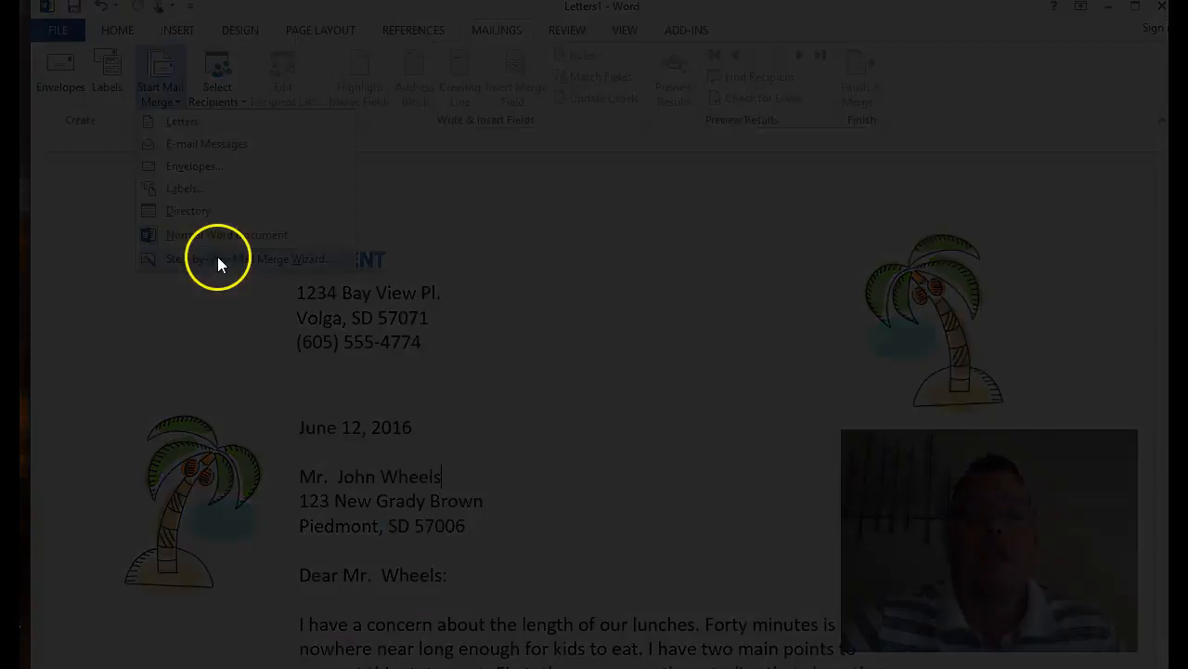